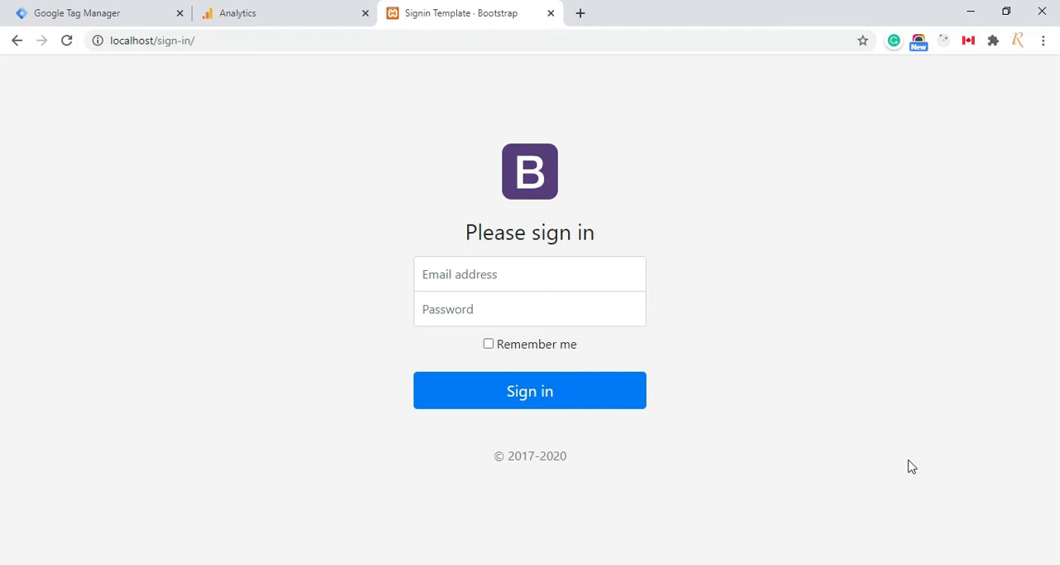
Switch to Visual Studio Code and add an empty script element above the Google Tag Manager snippet in index.html
{"action": "key", "text": "alt+Tab"}
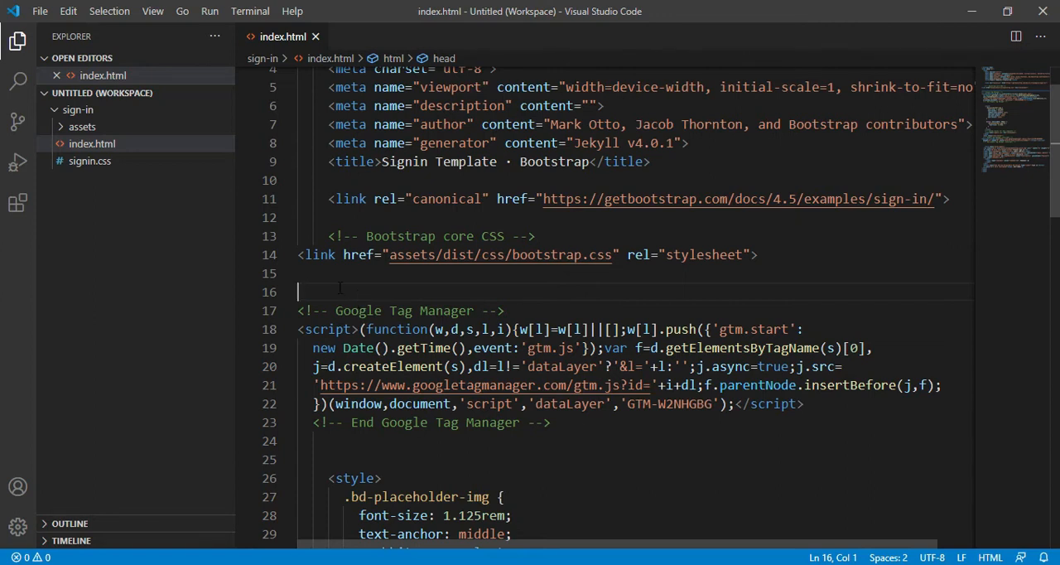
{"action": "key", "text": "Return"}
{"action": "key", "text": "Return"}
{"action": "key", "text": "Up"}
{"action": "key", "text": "Up"}
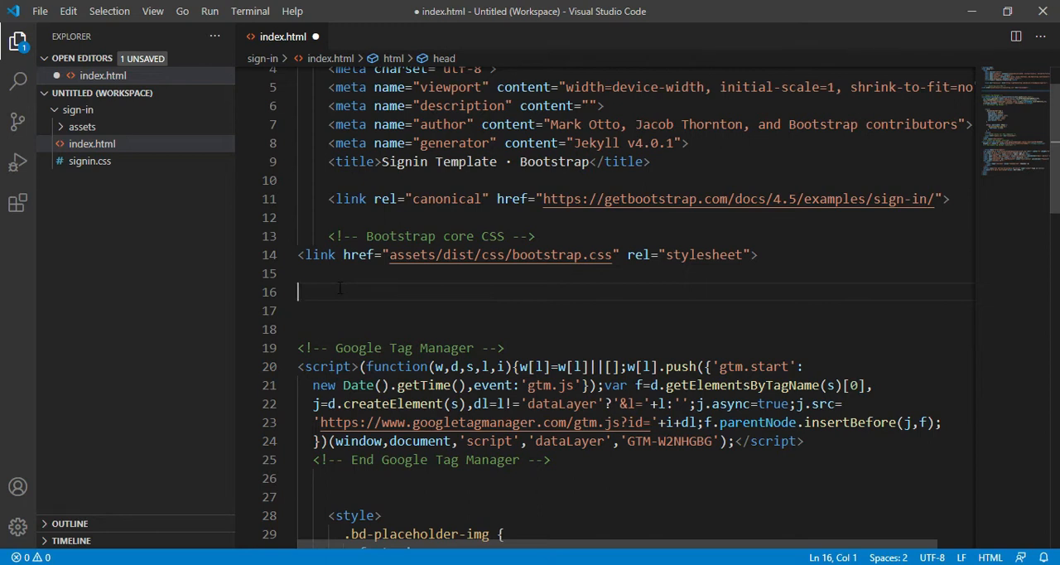
{"action": "type", "text": "<sc"}
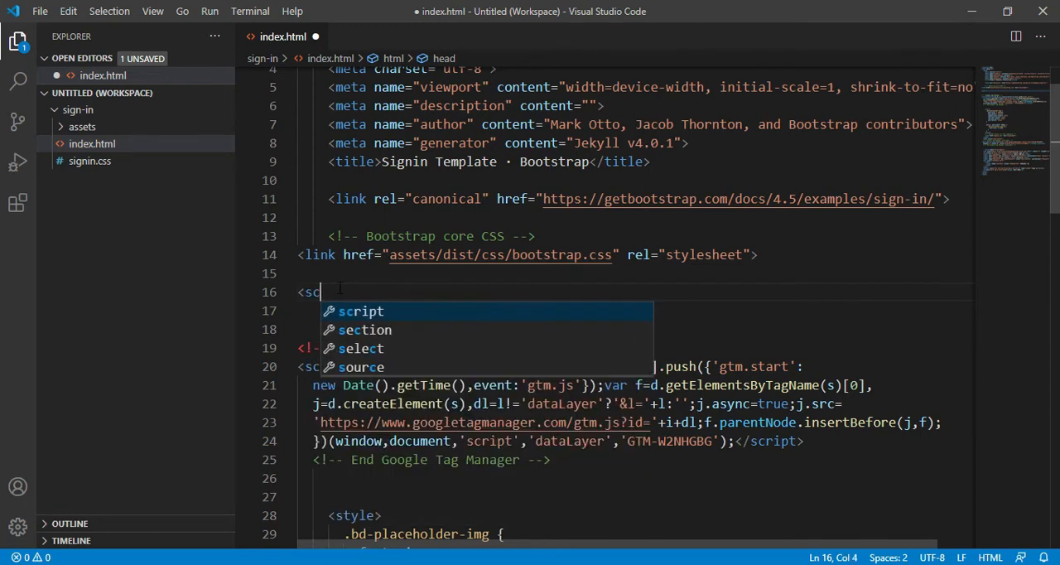
{"action": "type", "text": "ript></script>"}
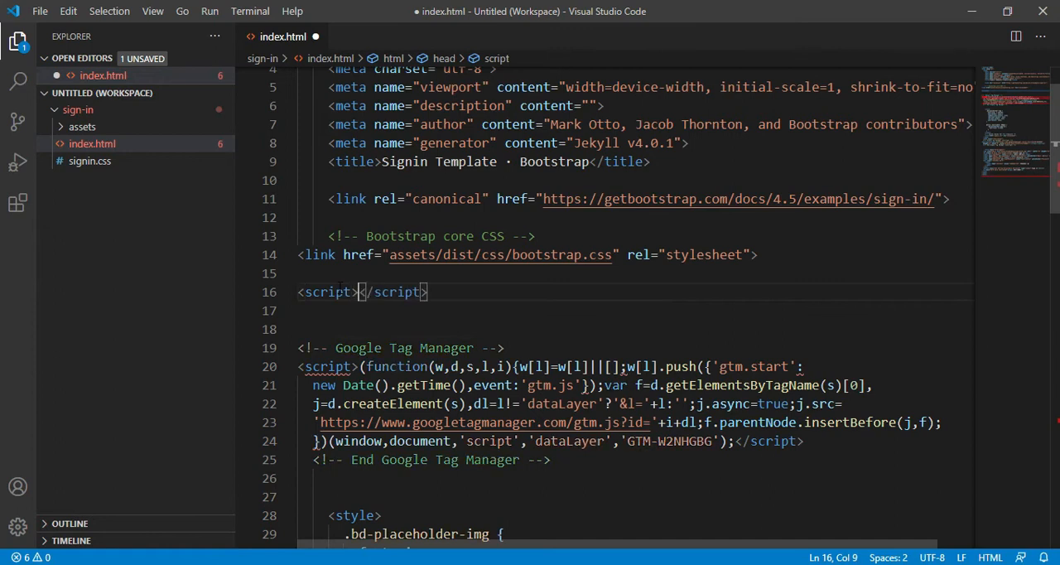
Open up blank lines inside the new script element and declare a variable named dataLayer, indented one level
{"action": "key", "text": "Return"}
{"action": "key", "text": "Return"}
{"action": "key", "text": "Return"}
{"action": "key", "text": "Up"}
{"action": "key", "text": "Up"}
{"action": "key", "text": "Down"}
{"action": "key", "text": "Tab"}
{"action": "type", "text": "var dataLayer"}
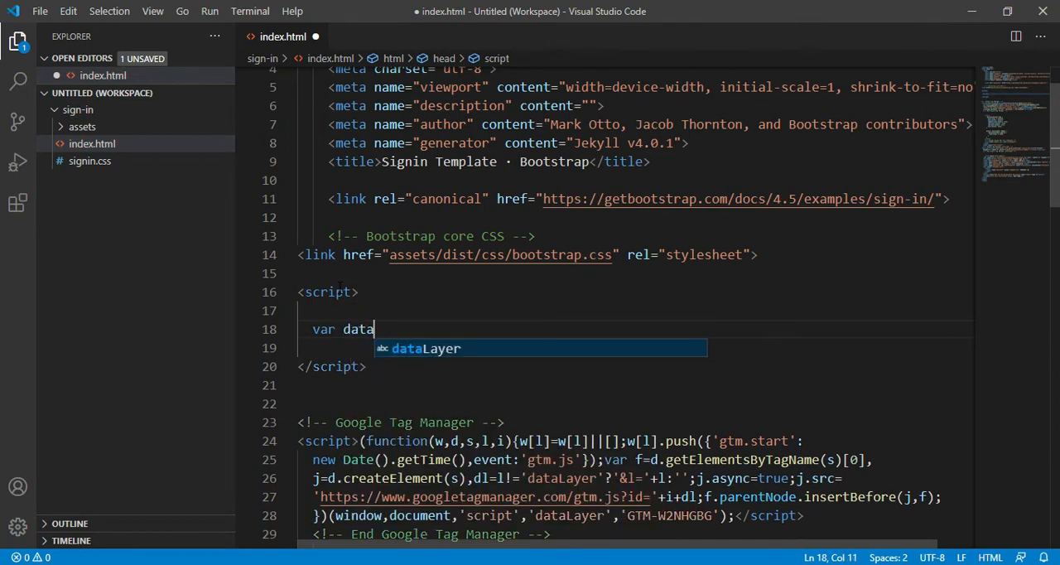
Assign an empty array to the dataLayer variable
{"action": "key", "text": "Left"}
{"action": "key", "text": "Left"}
{"action": "key", "text": "Left"}
{"action": "key", "text": "Left"}
{"action": "key", "text": "shift+Left"}
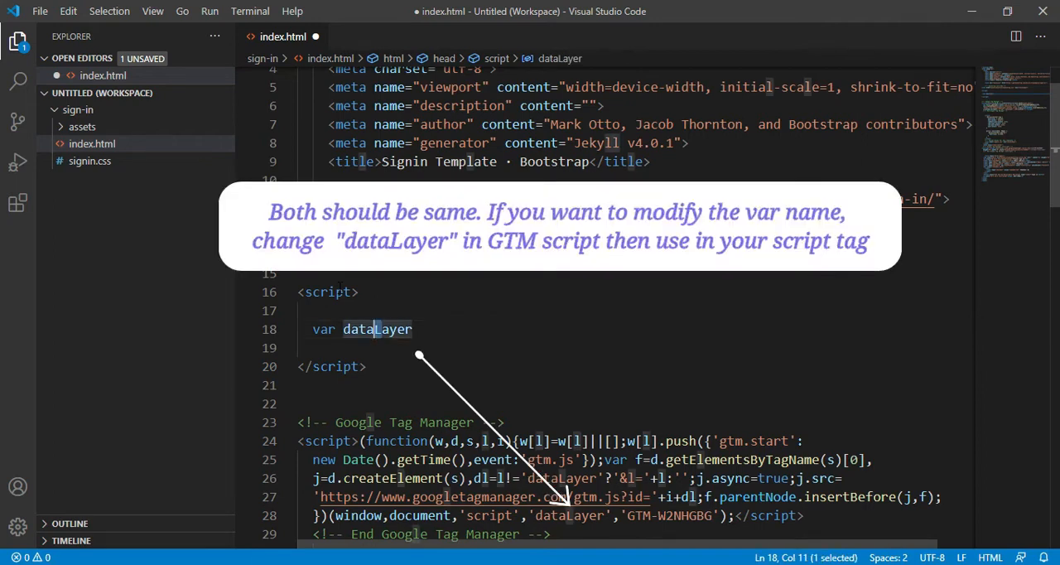
{"action": "key", "text": "End"}
{"action": "type", "text": "= "}
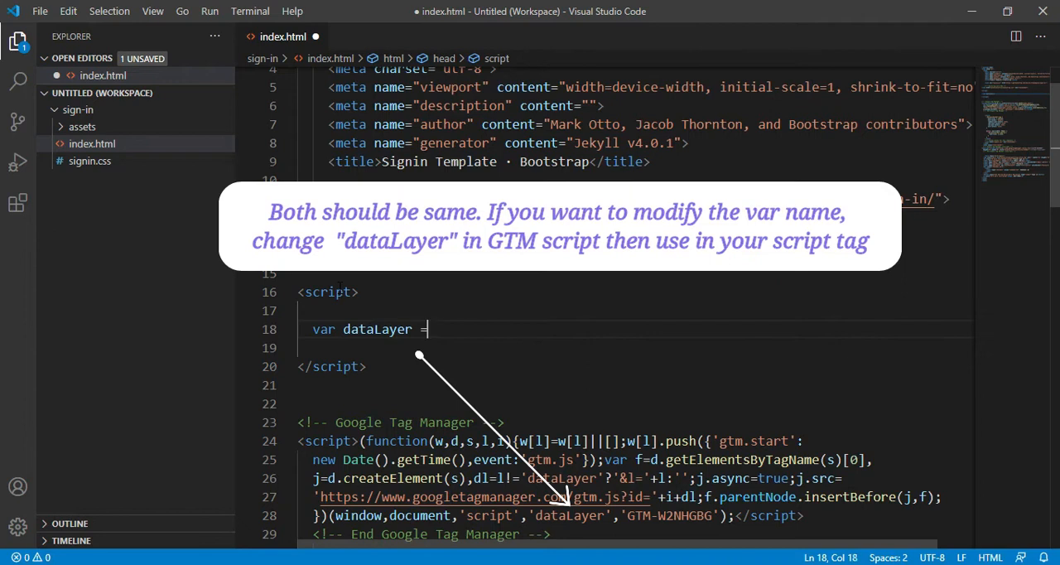
{"action": "type", "text": "[]"}
{"action": "key", "text": "Left"}
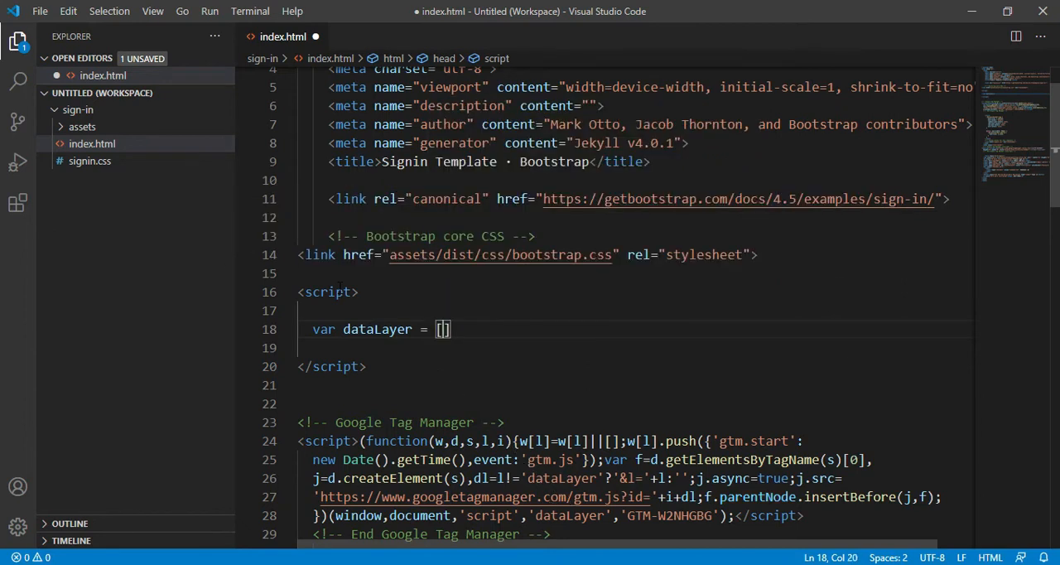
Put a multi-line empty object inside the dataLayer array and end the statement with a semicolon
{"action": "type", "text": "{"}
{"action": "key", "text": "Return"}
{"action": "key", "text": "Down"}
{"action": "type", "text": ";"}
{"action": "key", "text": "Up"}
{"action": "key", "text": "Tab"}
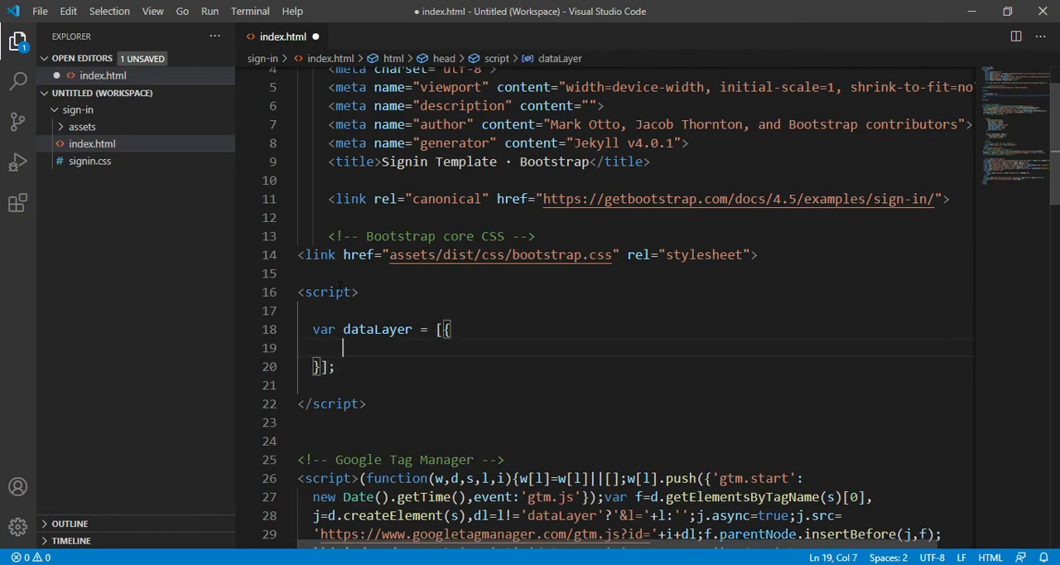
Add an 'event' property with the value 'signin-page-loaded' to the dataLayer object
{"action": "type", "text": "'event'"}
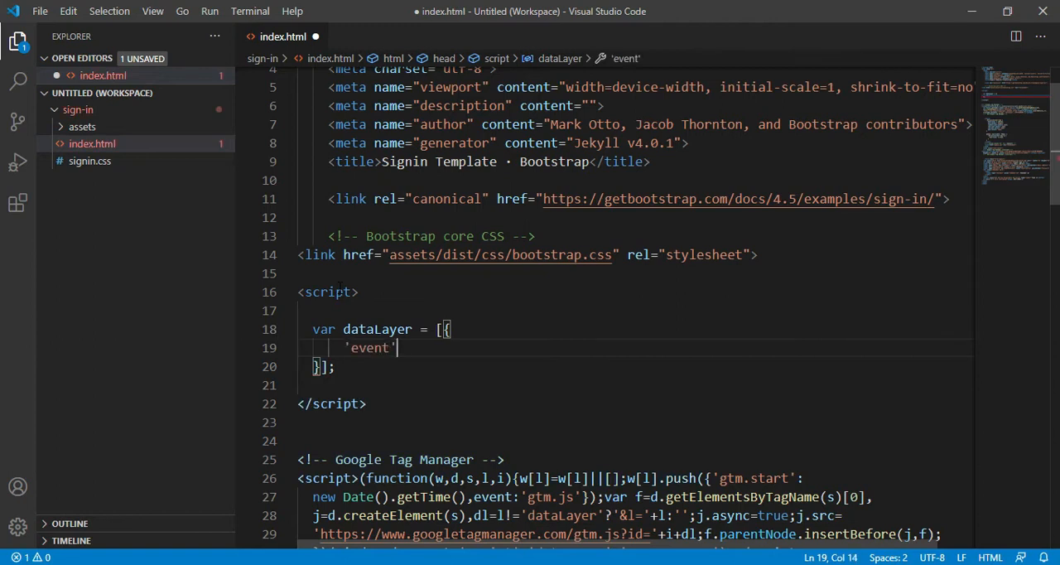
{"action": "type", "text": ":'"}
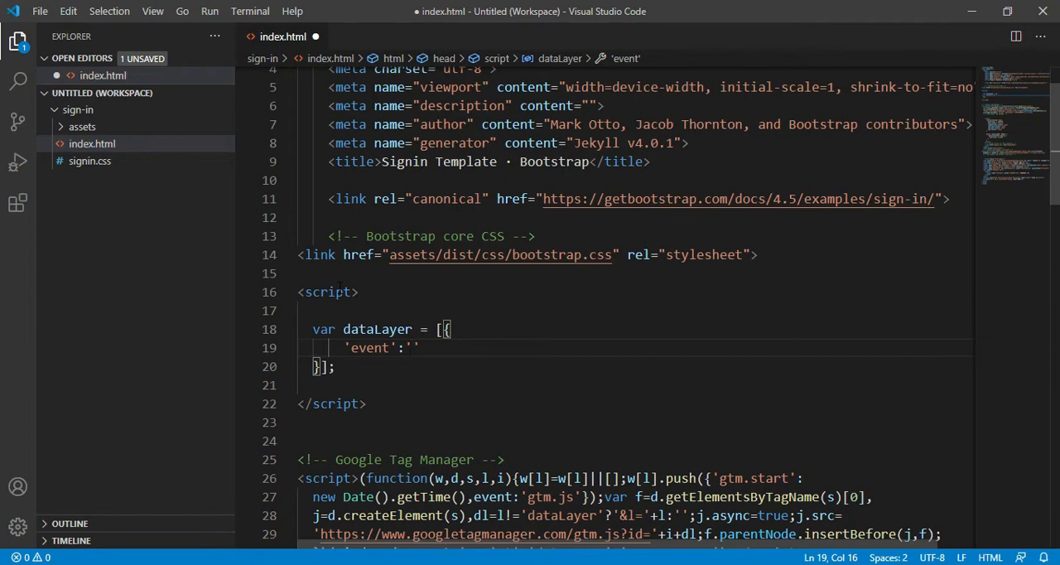
{"action": "type", "text": "signin-pag"}
{"action": "type", "text": "e-loade"}
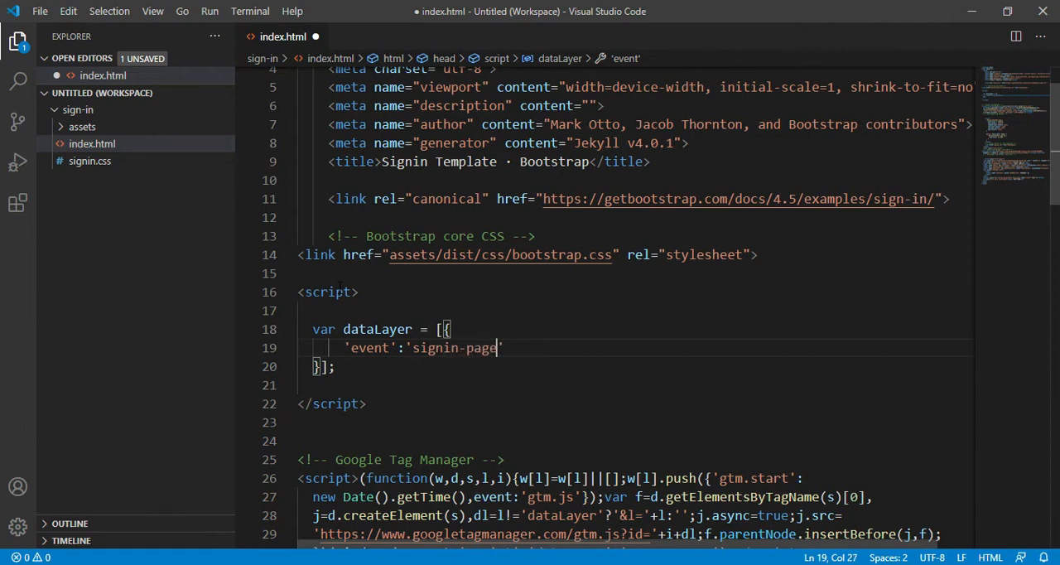
{"action": "type", "text": "d"}
{"action": "key", "text": "Right"}
Add a 'country' property with the value 'IN' after the event, separate the two with a comma, and save index.html
{"action": "key", "text": "Return"}
{"action": "type", "text": "'country'"}
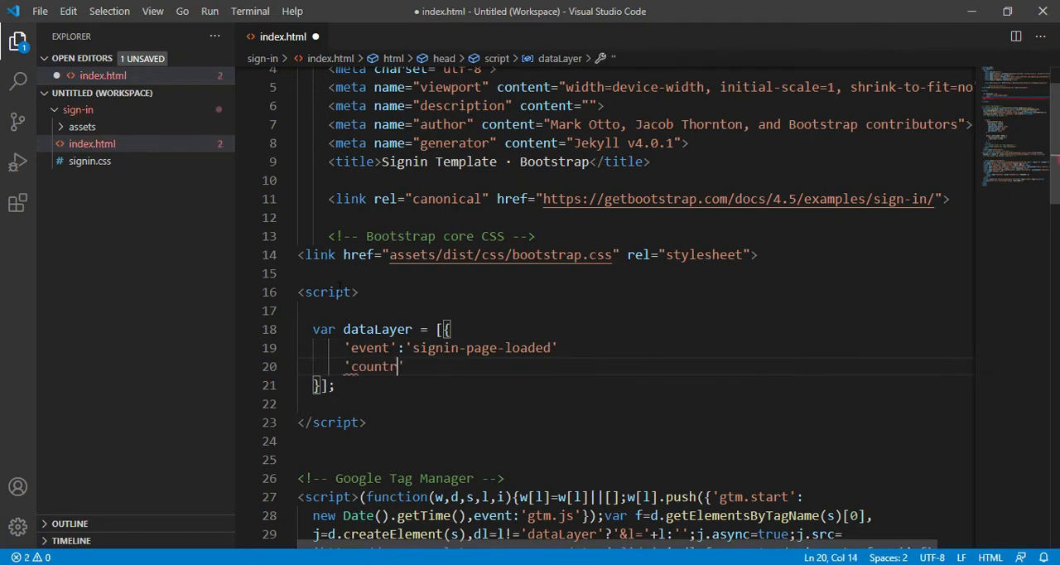
{"action": "type", "text": ":'IN"}
{"action": "key", "text": "Up"}
{"action": "key", "text": "End"}
{"action": "type", "text": ","}
{"action": "key", "text": "Down"}
{"action": "key", "text": "ctrl+s"}
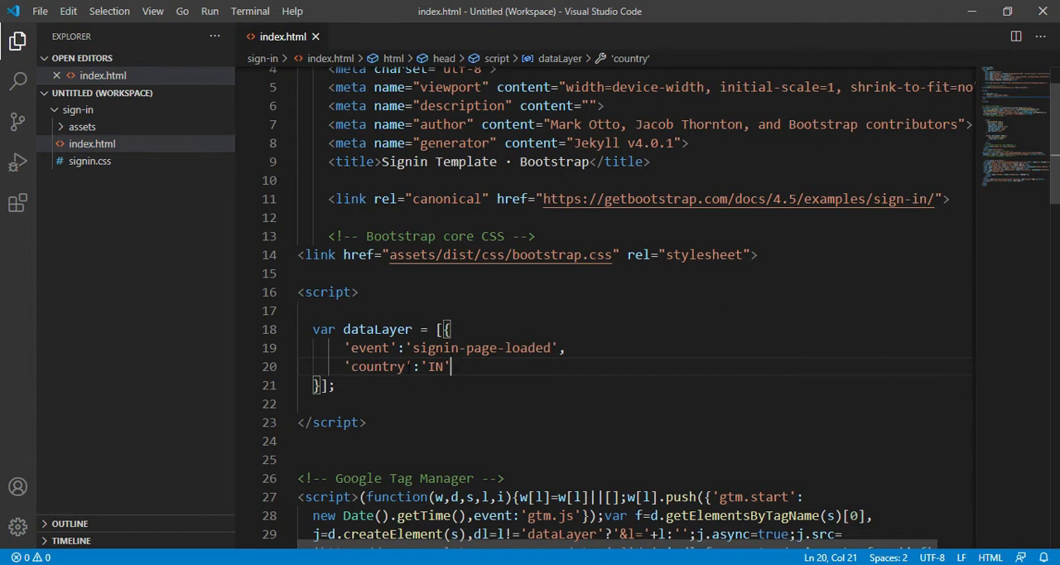
Switch to Google Tag Manager in the browser and create a new user-defined variable of type Data Layer Variable
{"action": "scroll", "coordinate": [463, 375], "scroll_direction": "down", "scroll_amount": 2}
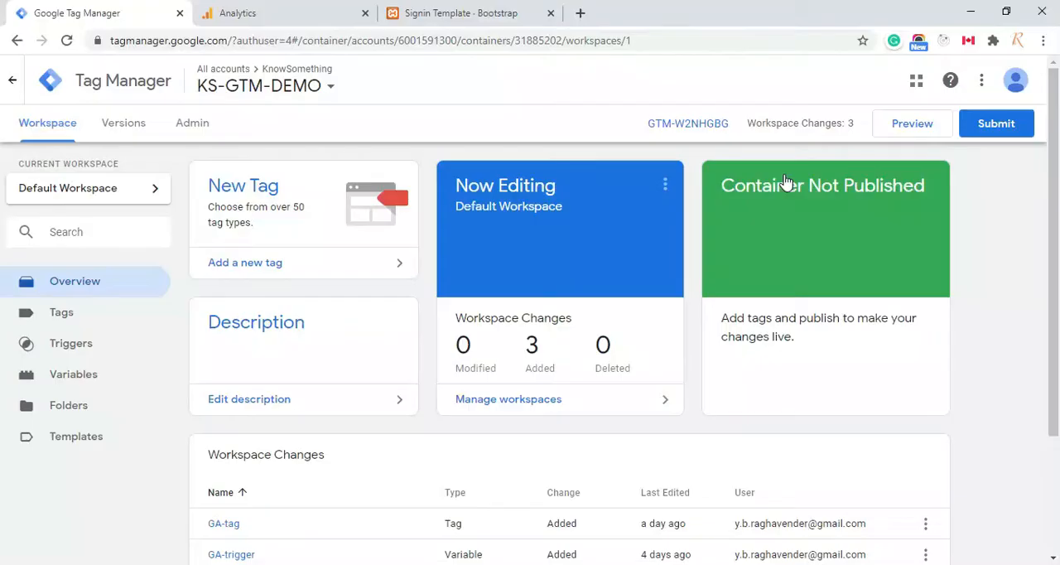
{"action": "left_click", "coordinate": [1027, 494]}
{"action": "left_click", "coordinate": [84, 383]}
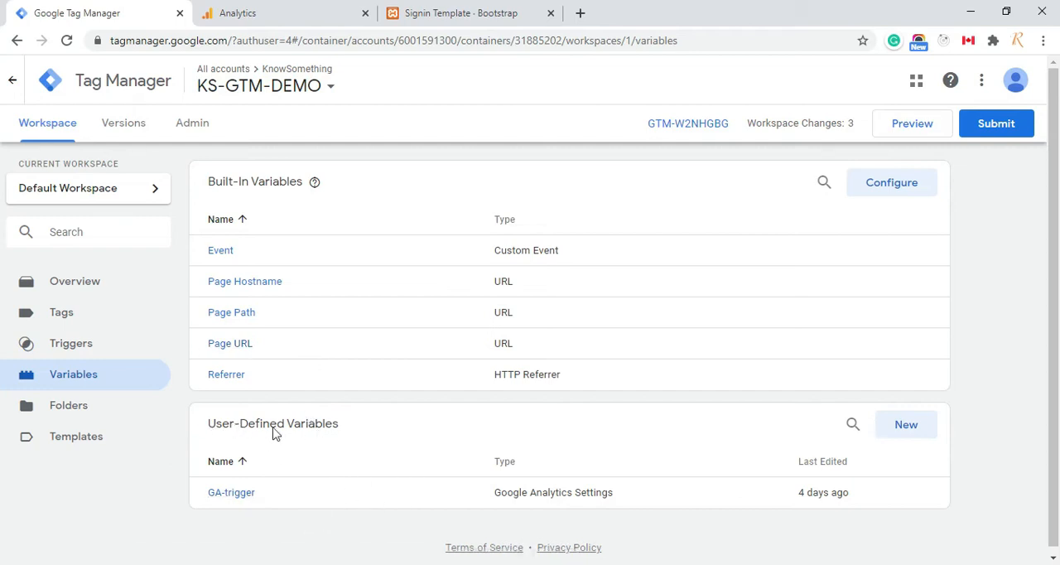
{"action": "left_click", "coordinate": [909, 428]}
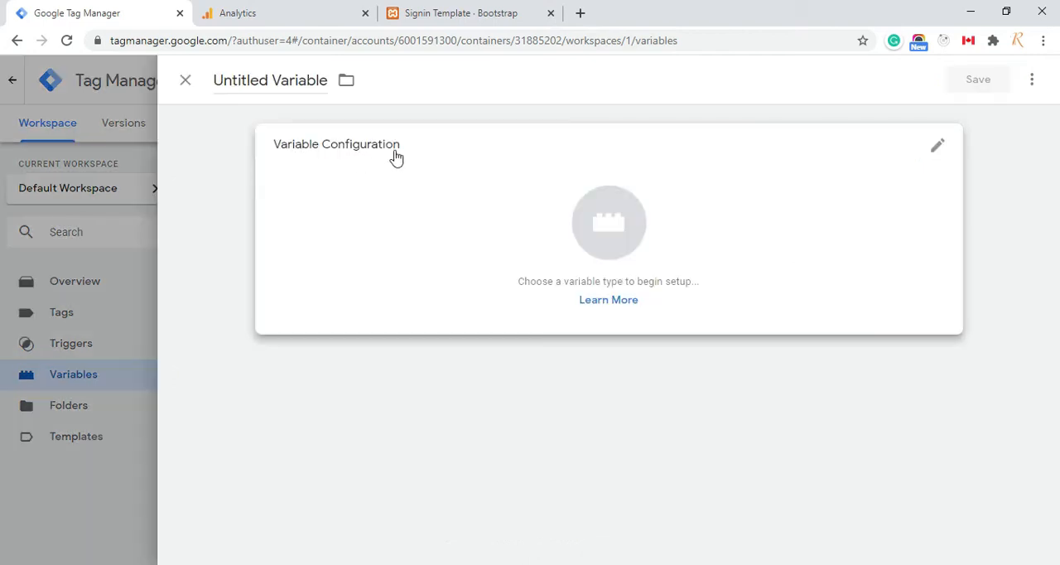
{"action": "left_click", "coordinate": [939, 156]}
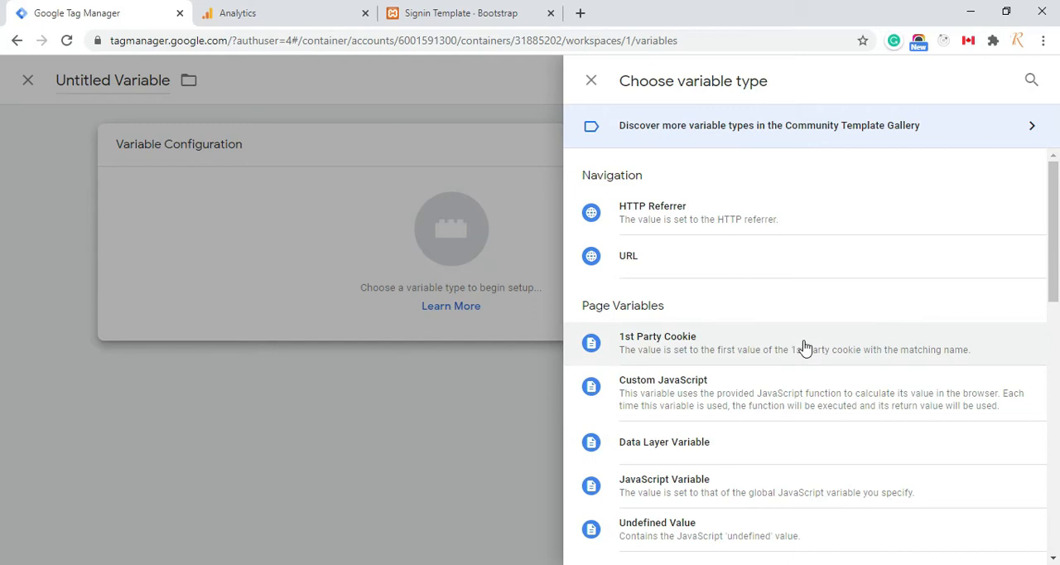
{"action": "scroll", "coordinate": [779, 345], "scroll_direction": "down", "scroll_amount": 1}
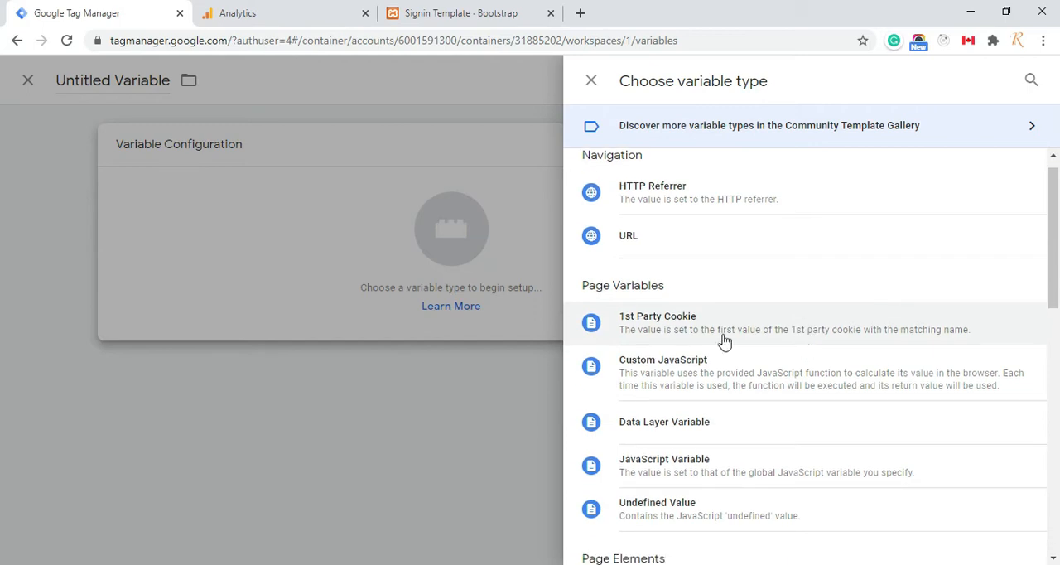
{"action": "left_click", "coordinate": [694, 433]}
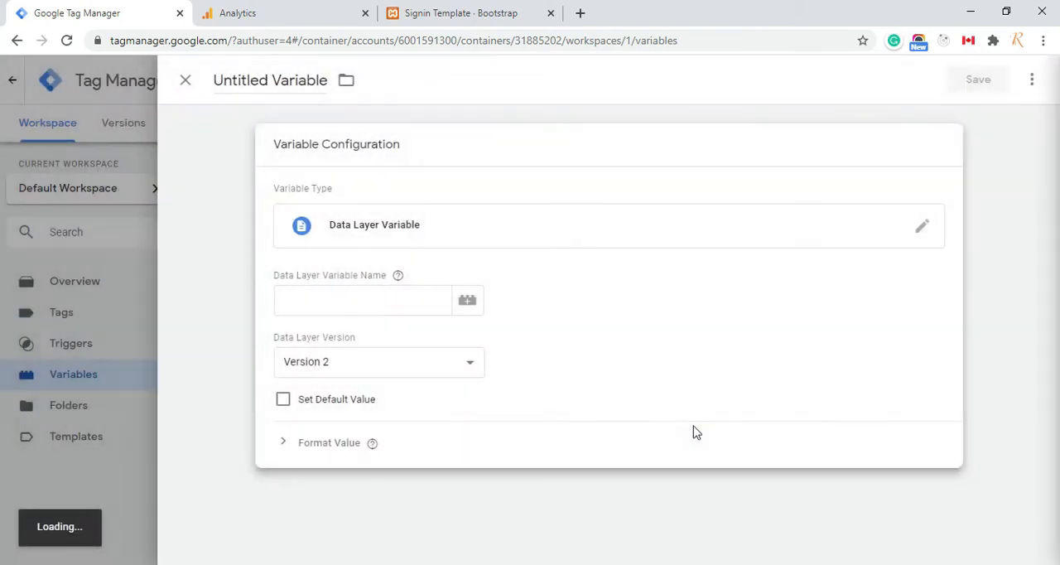
Set the Data Layer Variable Name to event, checking it against the key in index.html's dataLayer object
{"action": "left_click", "coordinate": [383, 299]}
{"action": "type", "text": "event"}
{"action": "left_click", "coordinate": [372, 530]}
{"action": "key", "text": "alt+Tab"}
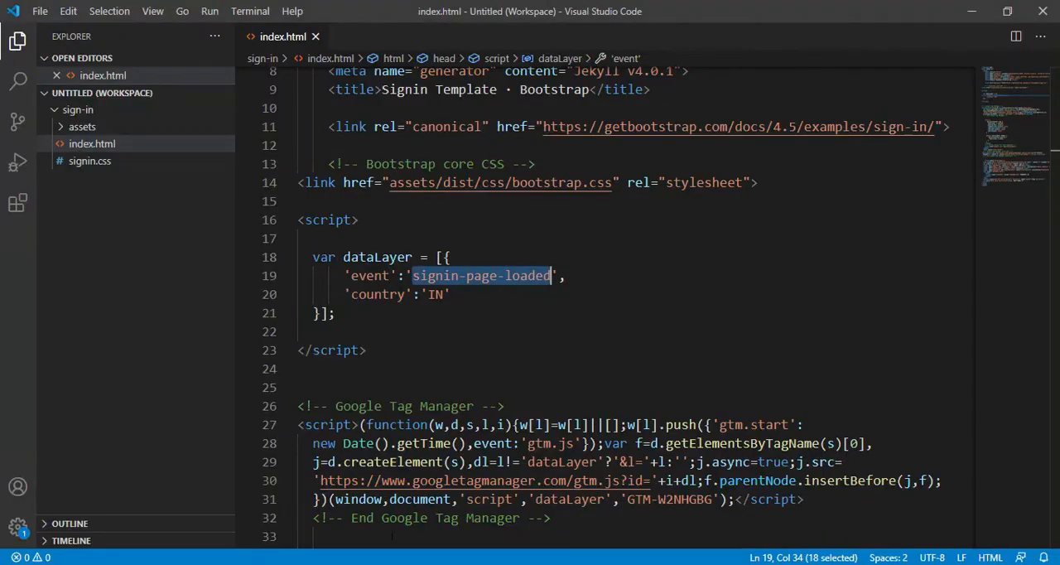
{"action": "double_click", "coordinate": [369, 276]}
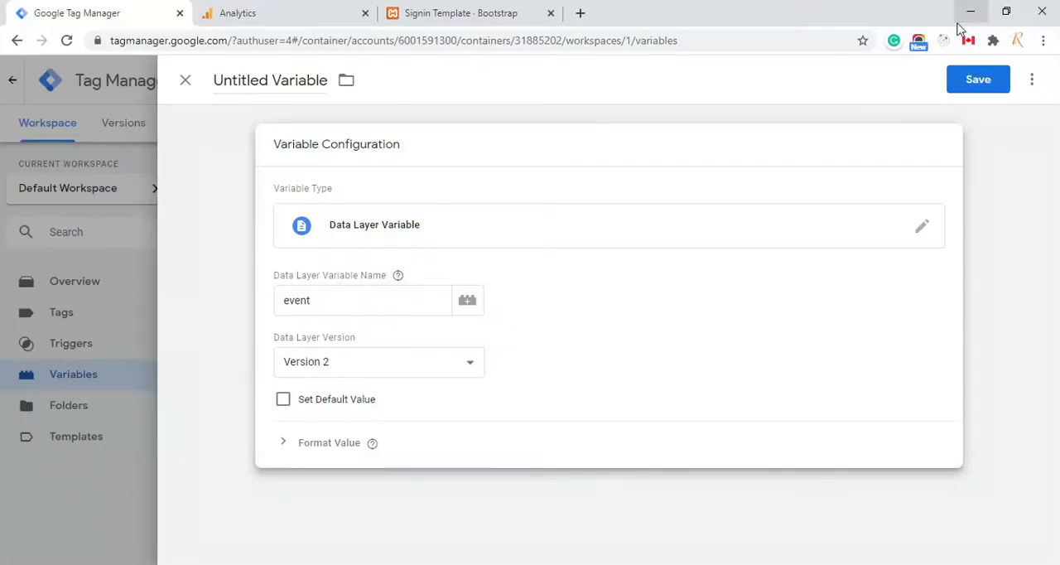
{"action": "left_click", "coordinate": [971, 12]}
{"action": "left_click", "coordinate": [334, 300]}
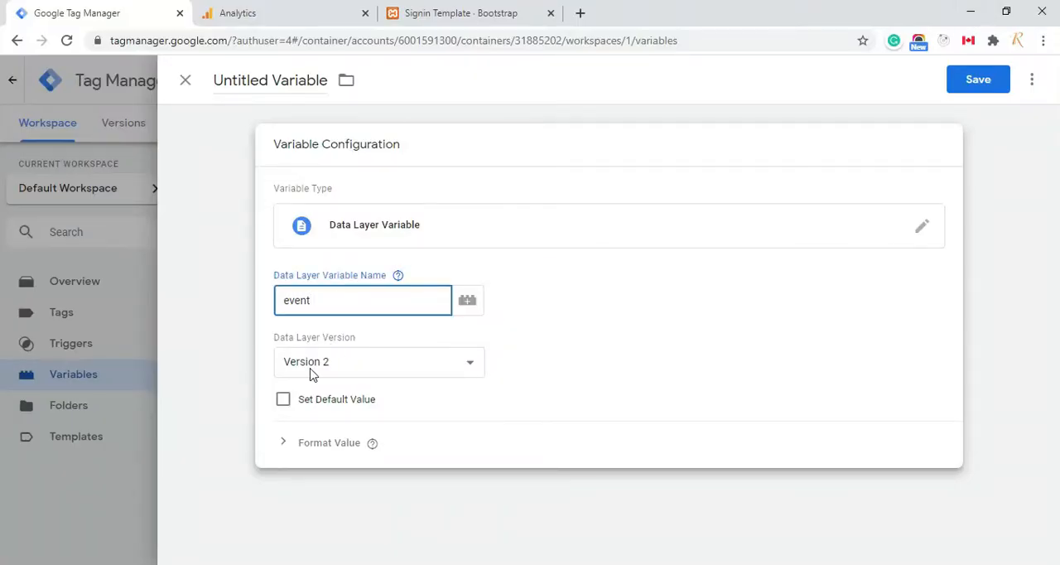
{"action": "left_click", "coordinate": [284, 401]}
{"action": "left_click", "coordinate": [333, 438]}
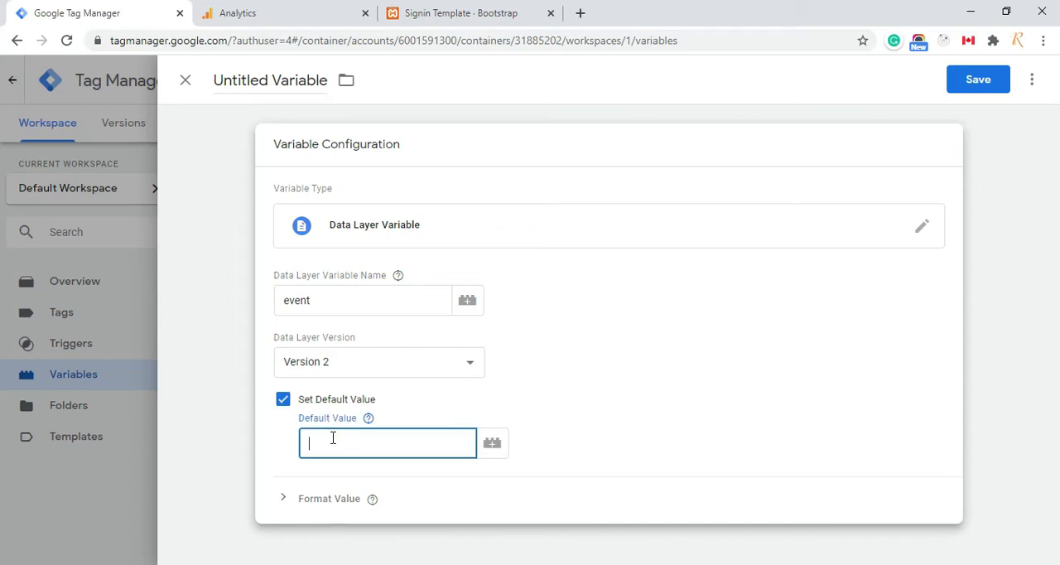
{"action": "left_click", "coordinate": [283, 400]}
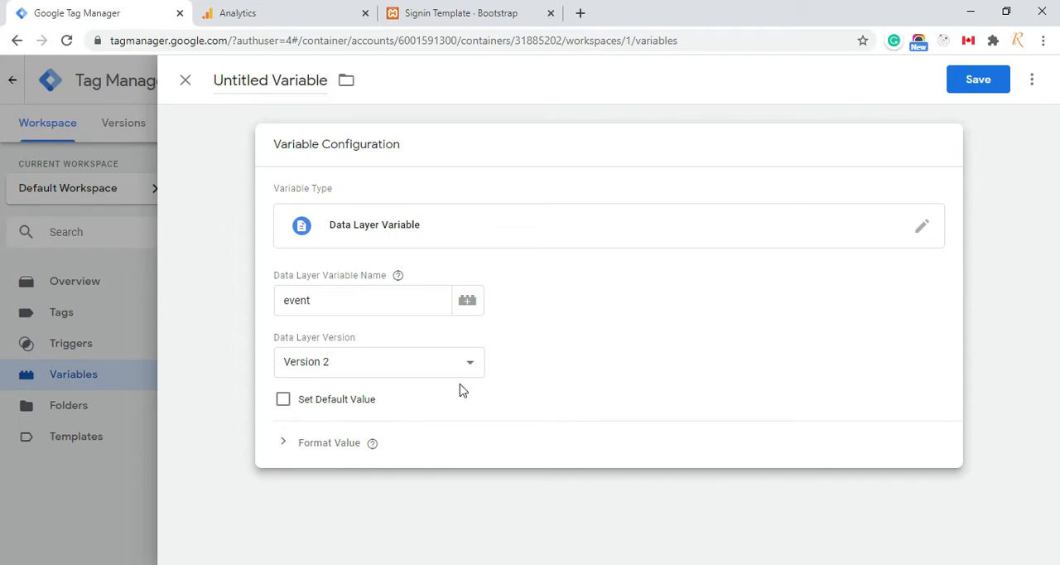
Name the variable dl-event and save it
{"action": "left_click", "coordinate": [290, 81]}
{"action": "triple_click", "coordinate": [290, 81]}
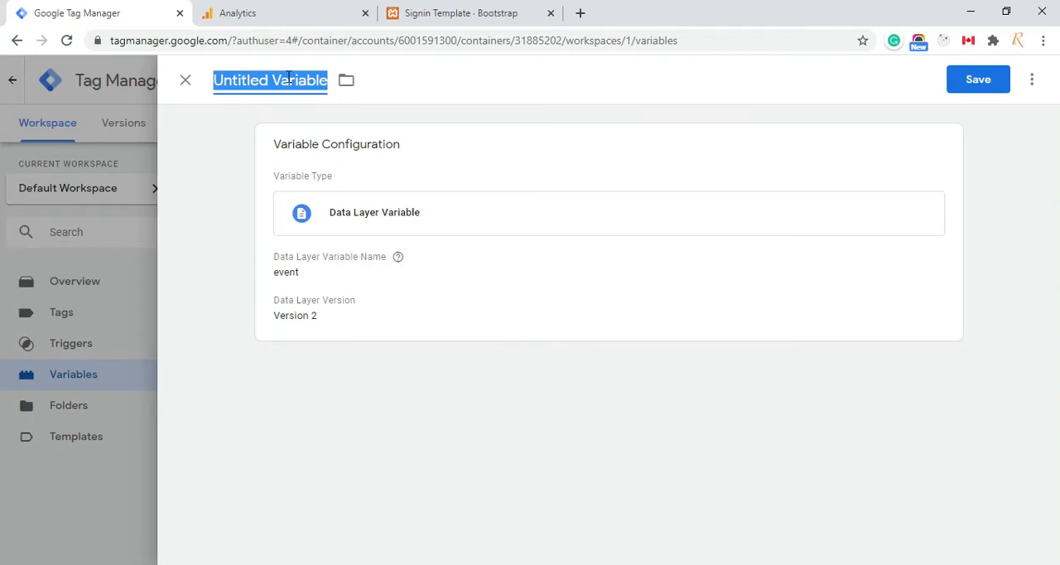
{"action": "type", "text": "d"}
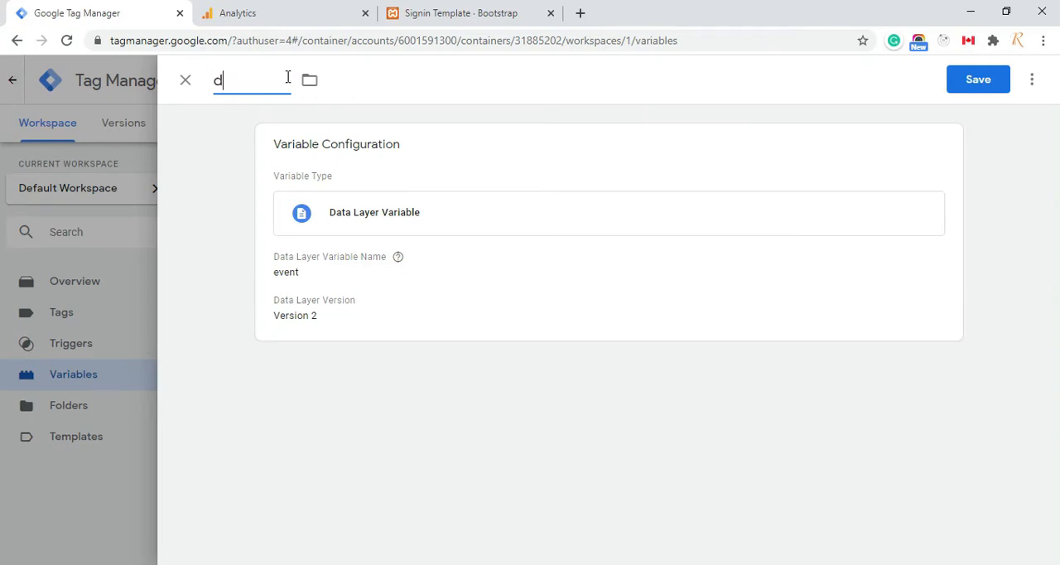
{"action": "type", "text": "l-event"}
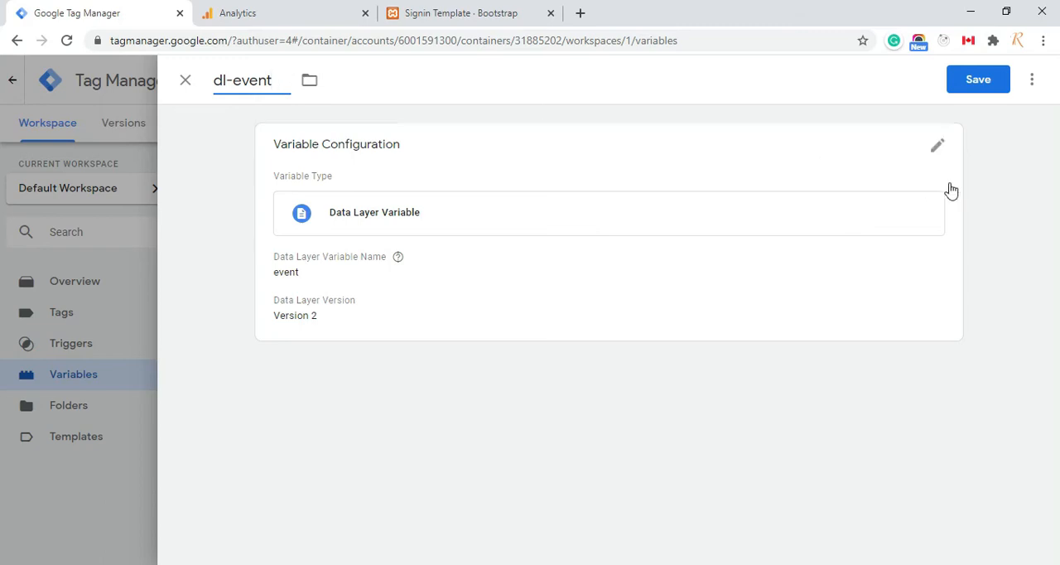
{"action": "left_click", "coordinate": [981, 83]}
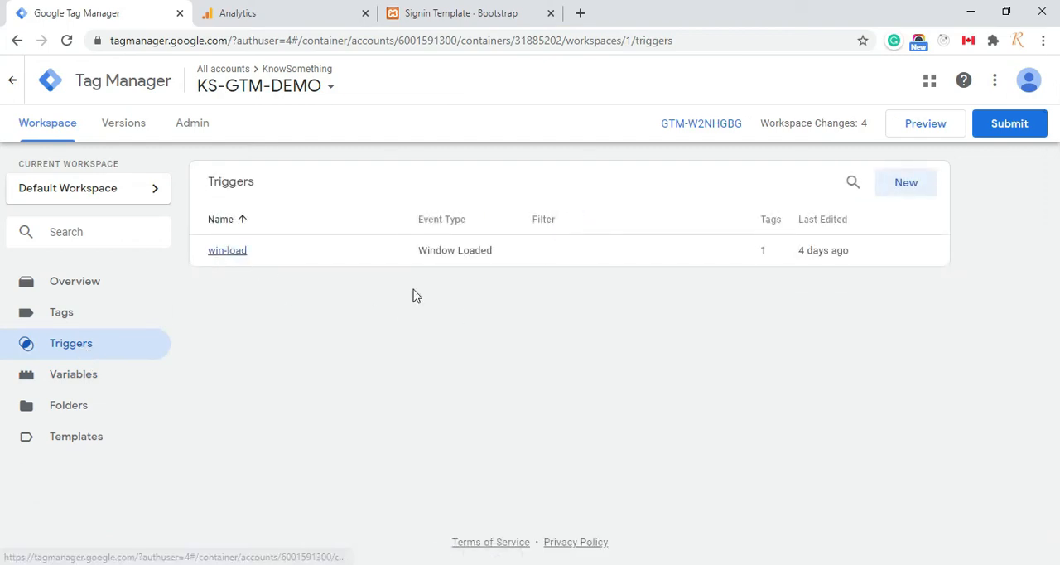
Create a new trigger in the workspace and choose Custom Event as its type
{"action": "left_click", "coordinate": [906, 183]}
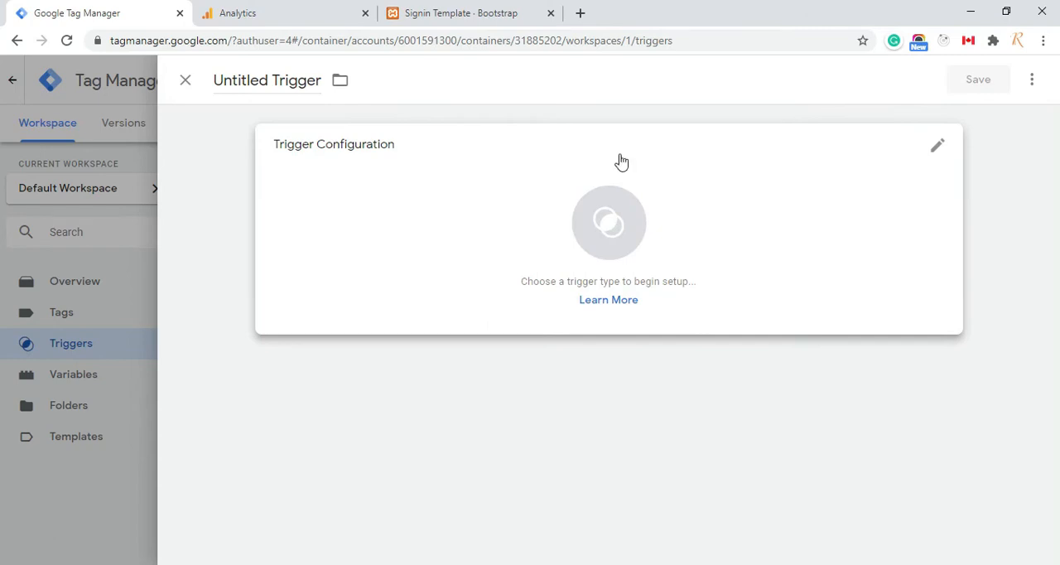
{"action": "left_click", "coordinate": [937, 146]}
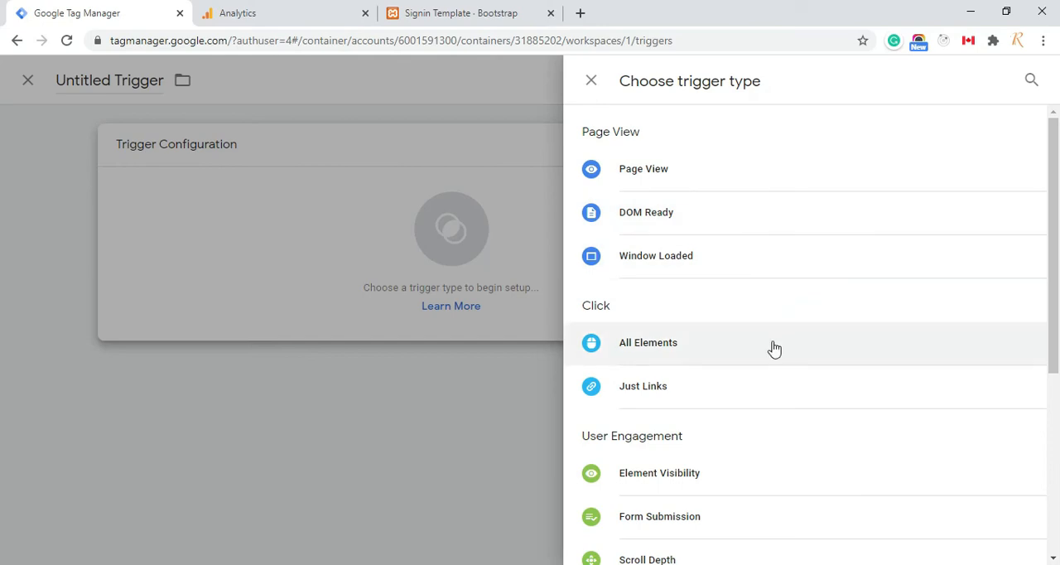
{"action": "scroll", "coordinate": [774, 348], "scroll_direction": "down", "scroll_amount": 1}
{"action": "scroll", "coordinate": [775, 349], "scroll_direction": "down", "scroll_amount": 5}
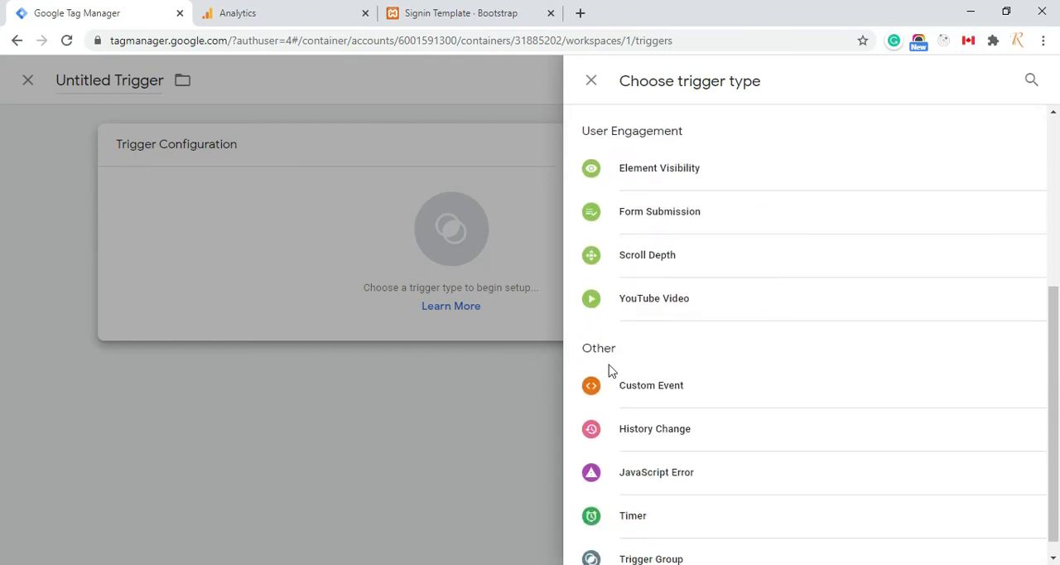
{"action": "left_click", "coordinate": [666, 400]}
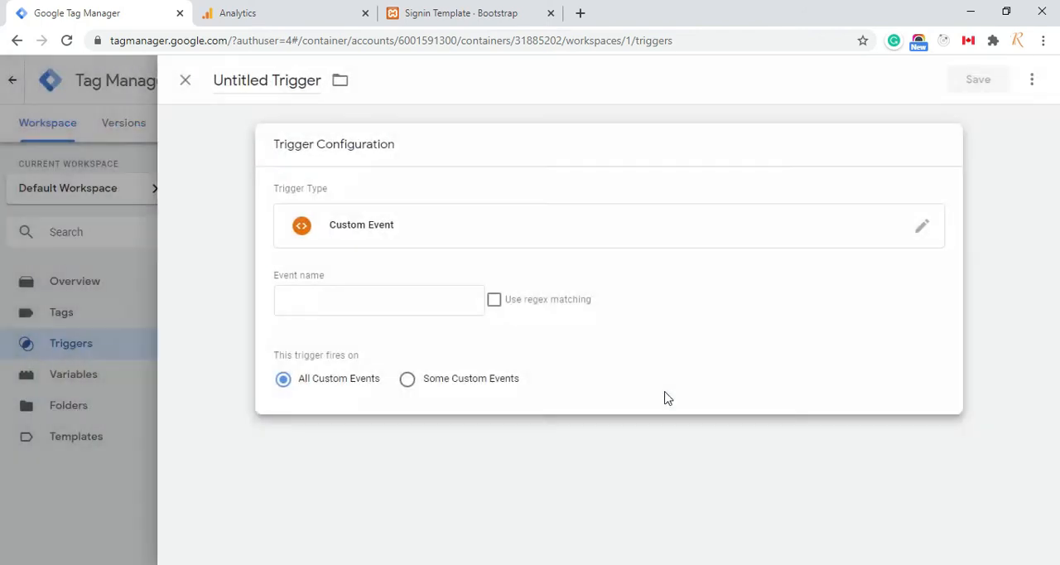
Set the custom event trigger's event name to signin-page-loaded, copied from the dataLayer's event value in index.html in Visual Studio Code
{"action": "left_click", "coordinate": [330, 299]}
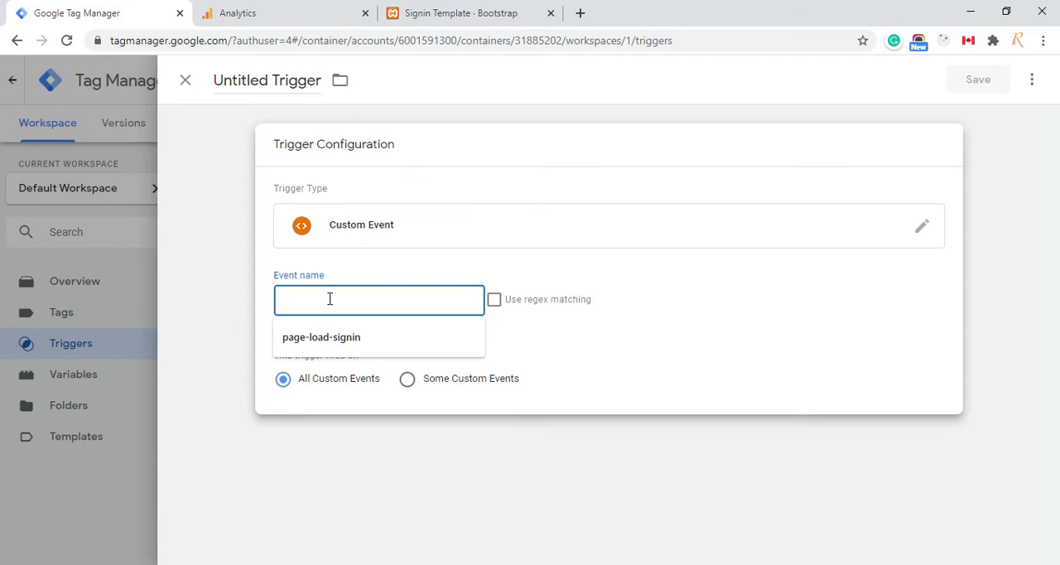
{"action": "key", "text": "alt+Tab"}
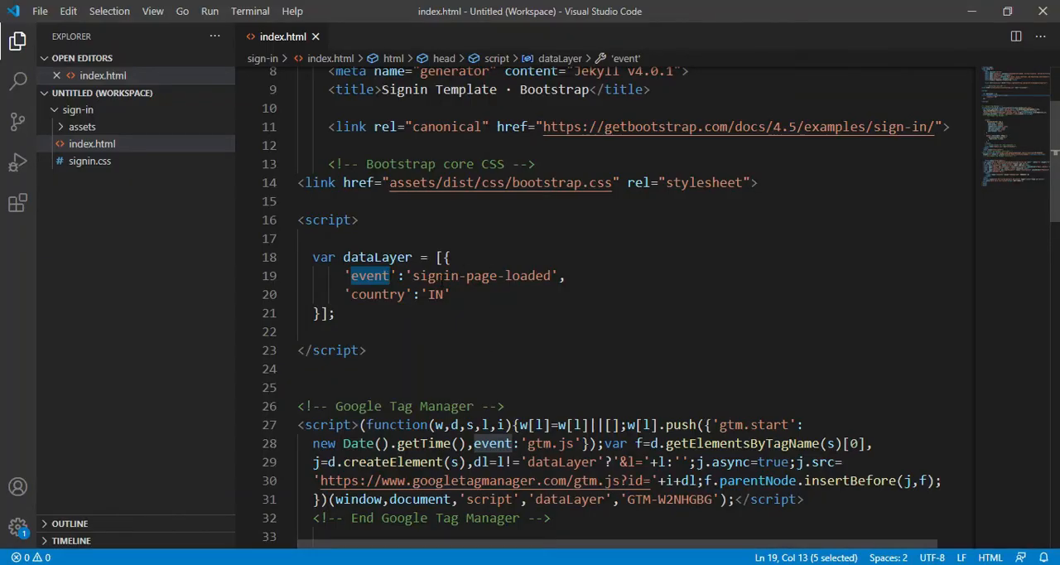
{"action": "left_click_drag", "start_coordinate": [413, 275], "coordinate": [552, 276]}
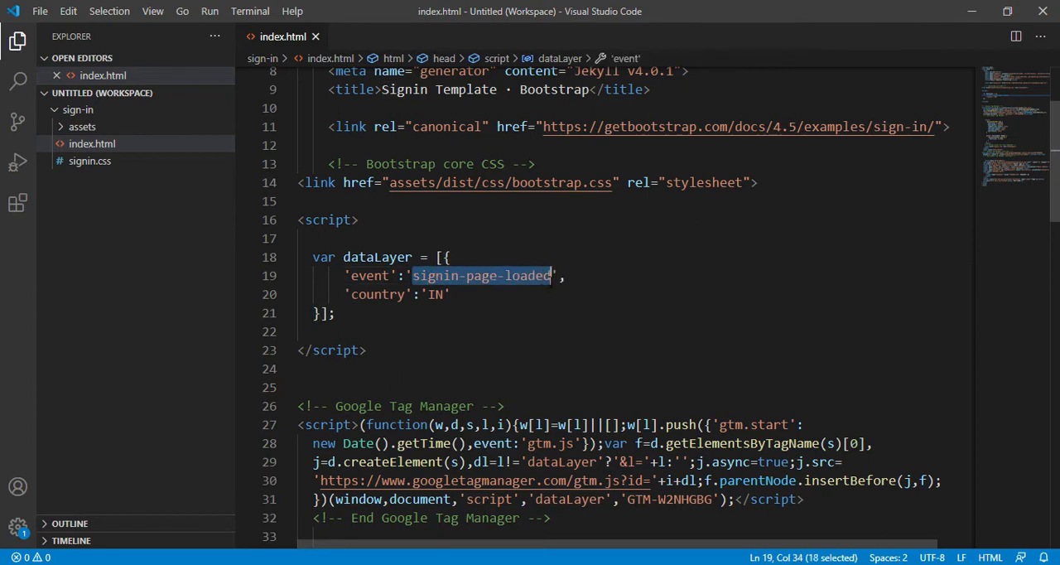
{"action": "key", "text": "ctrl+c"}
{"action": "key", "text": "alt+Tab"}
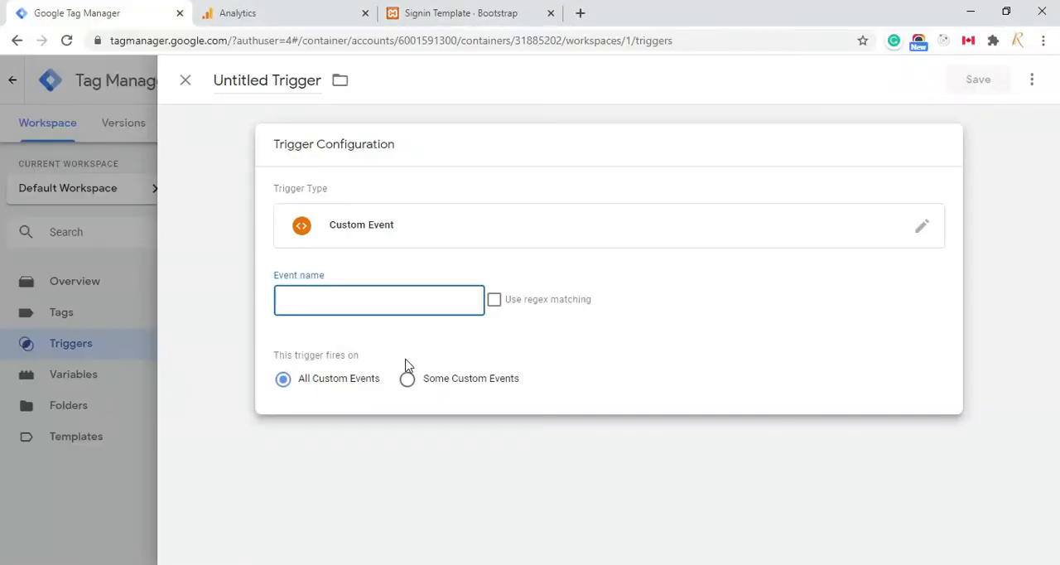
{"action": "key", "text": "ctrl+v"}
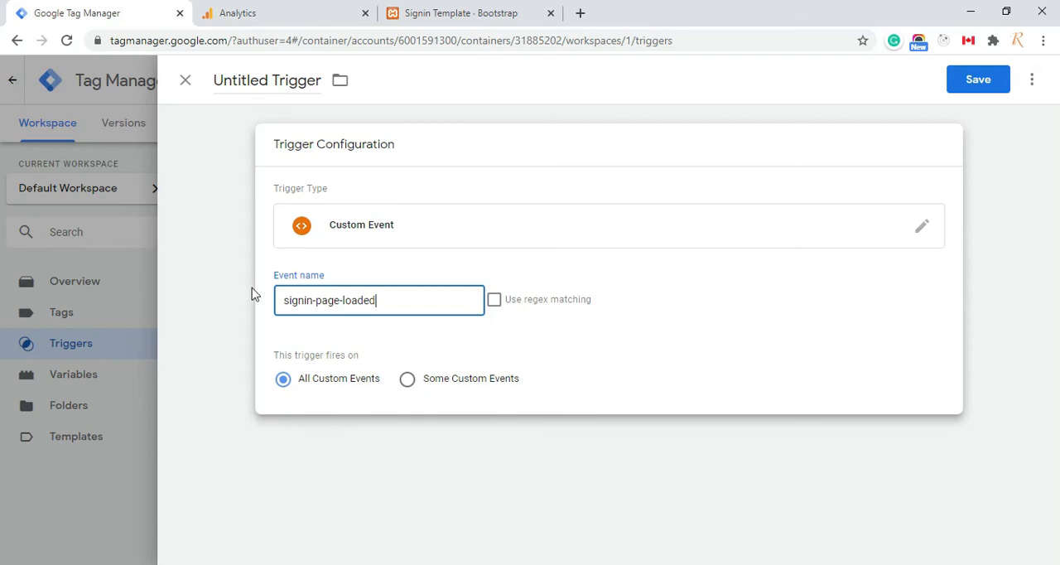
Name the trigger signin-page-loaded and save it
{"action": "left_click", "coordinate": [273, 82]}
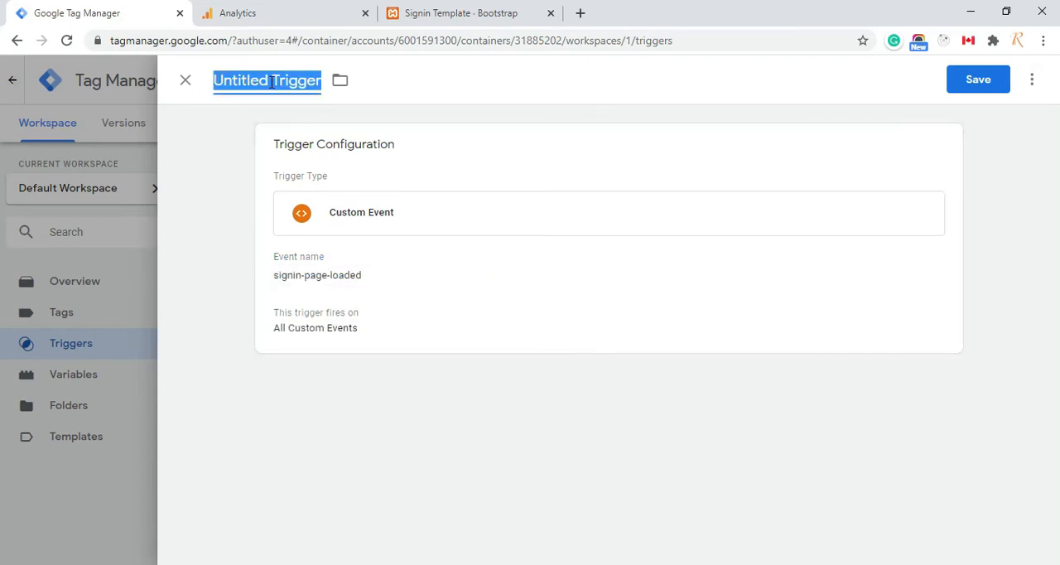
{"action": "key", "text": "ctrl+v"}
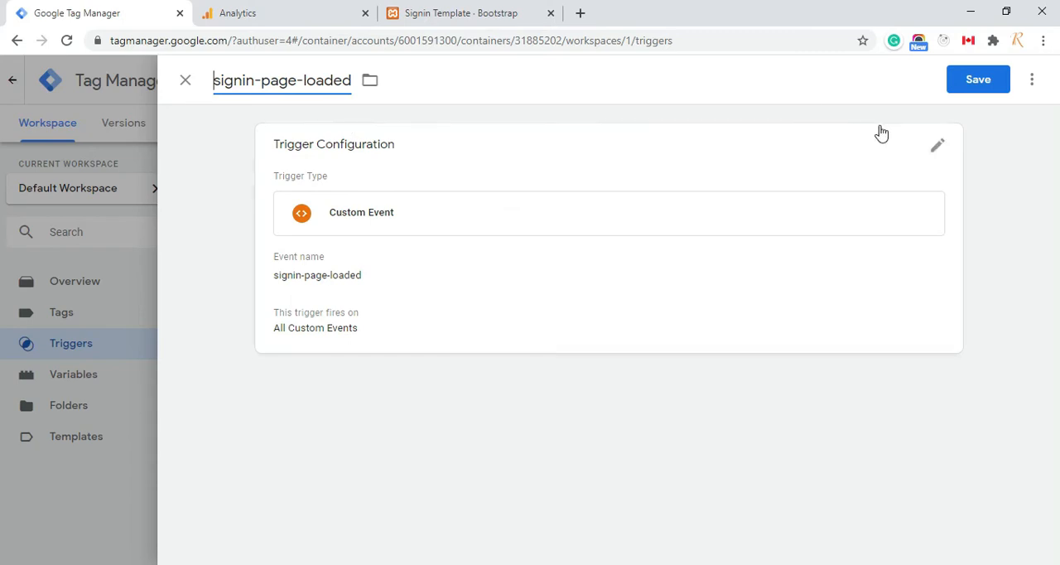
{"action": "left_click", "coordinate": [978, 80]}
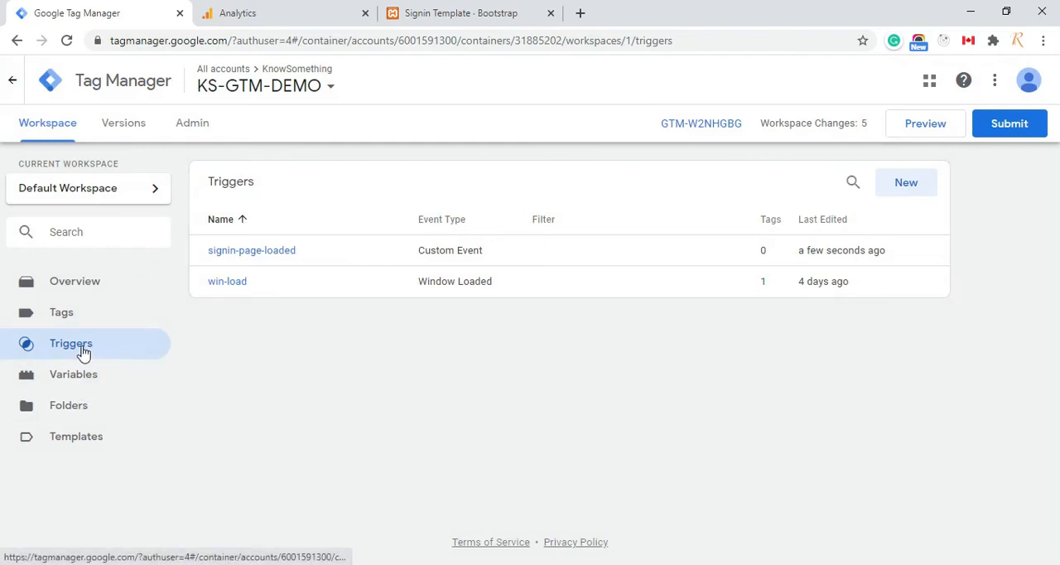
Open the GA-tag configuration for editing and set its event tracking Action to the dl-event variable
{"action": "left_click", "coordinate": [64, 322]}
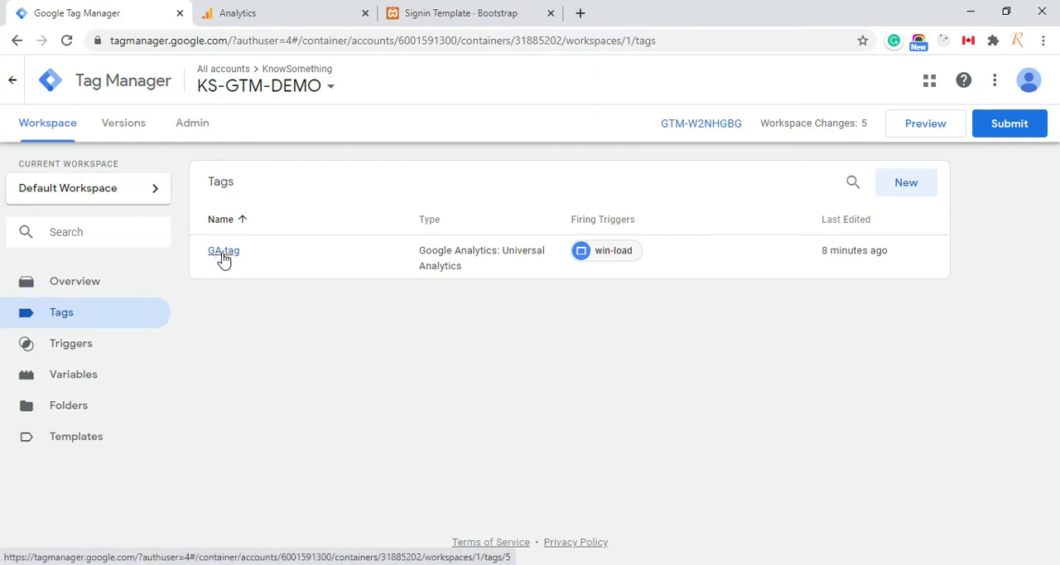
{"action": "left_click", "coordinate": [223, 257]}
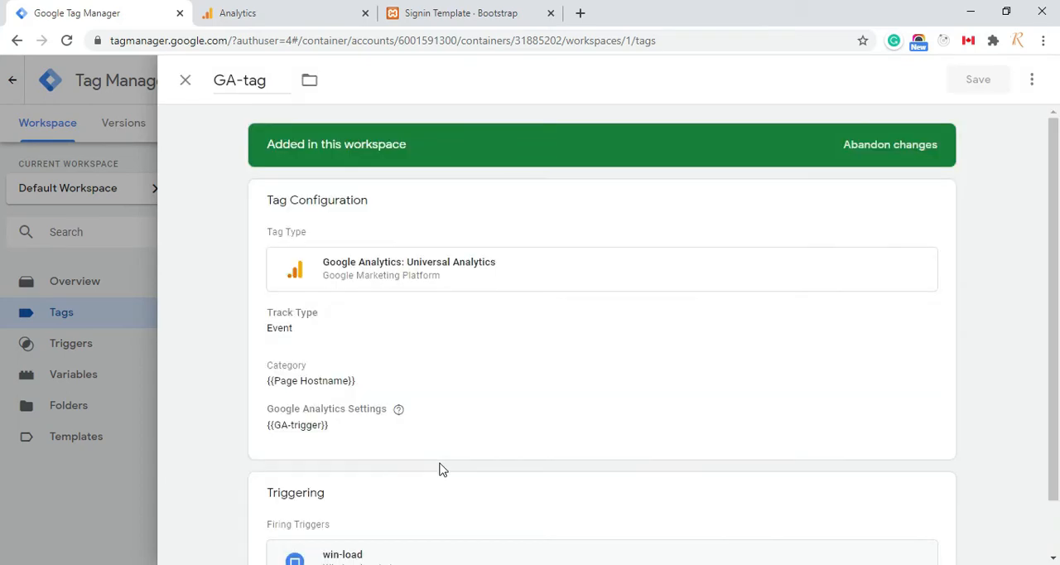
{"action": "right_click", "coordinate": [441, 469]}
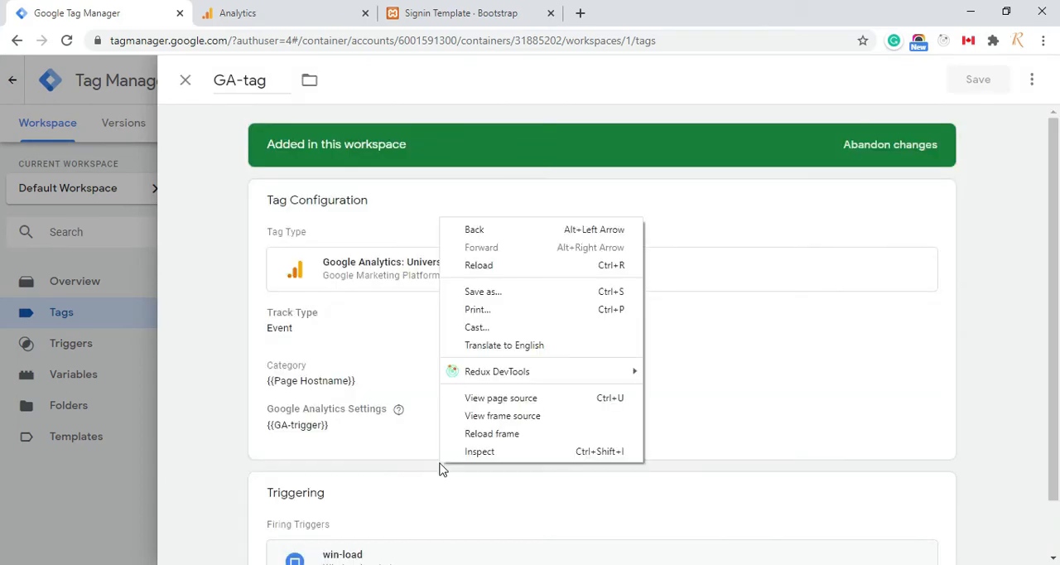
{"action": "left_click", "coordinate": [407, 456]}
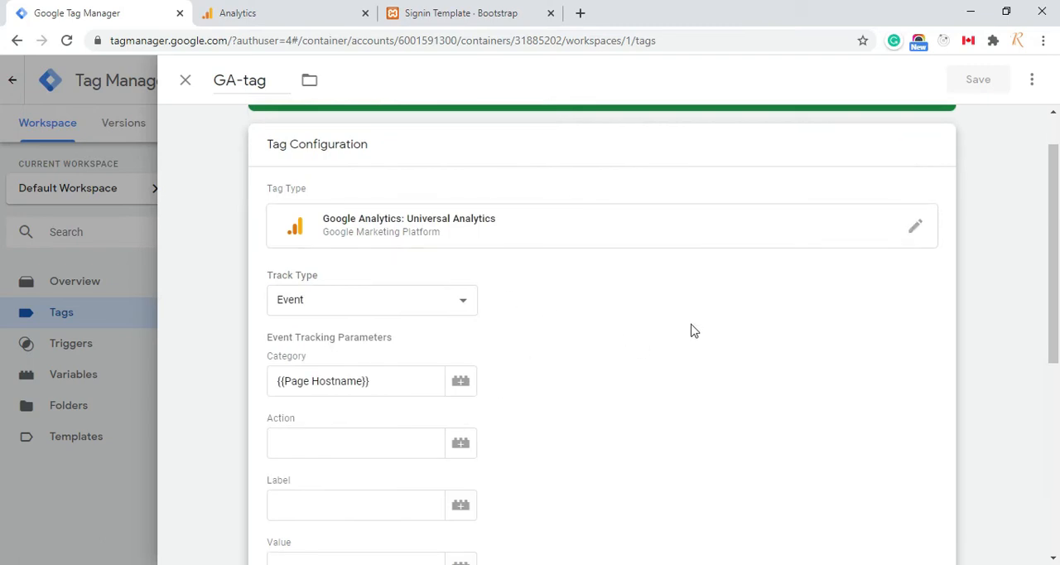
{"action": "scroll", "coordinate": [694, 330], "scroll_direction": "down", "scroll_amount": 1}
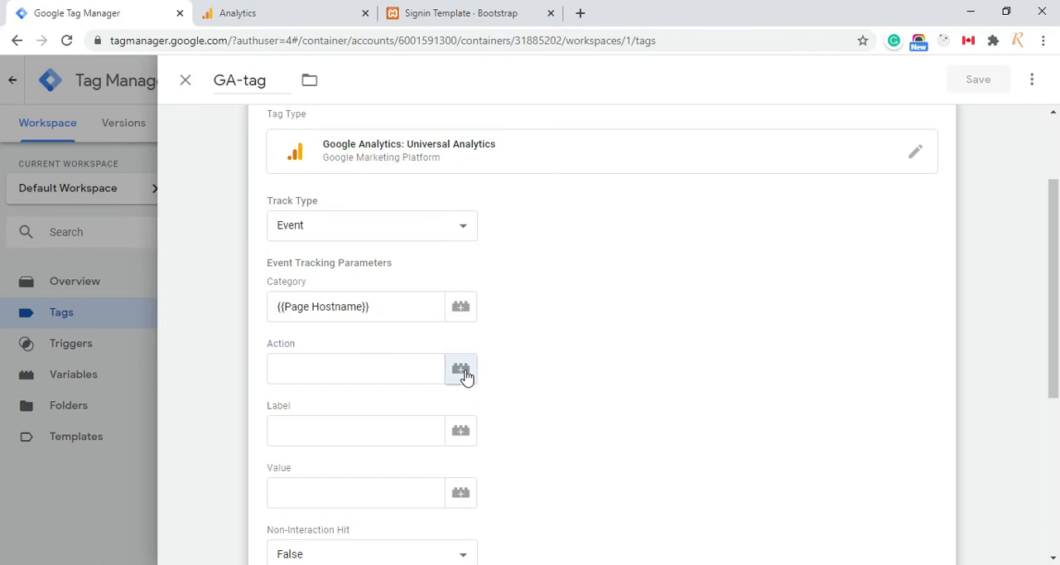
{"action": "left_click", "coordinate": [463, 372]}
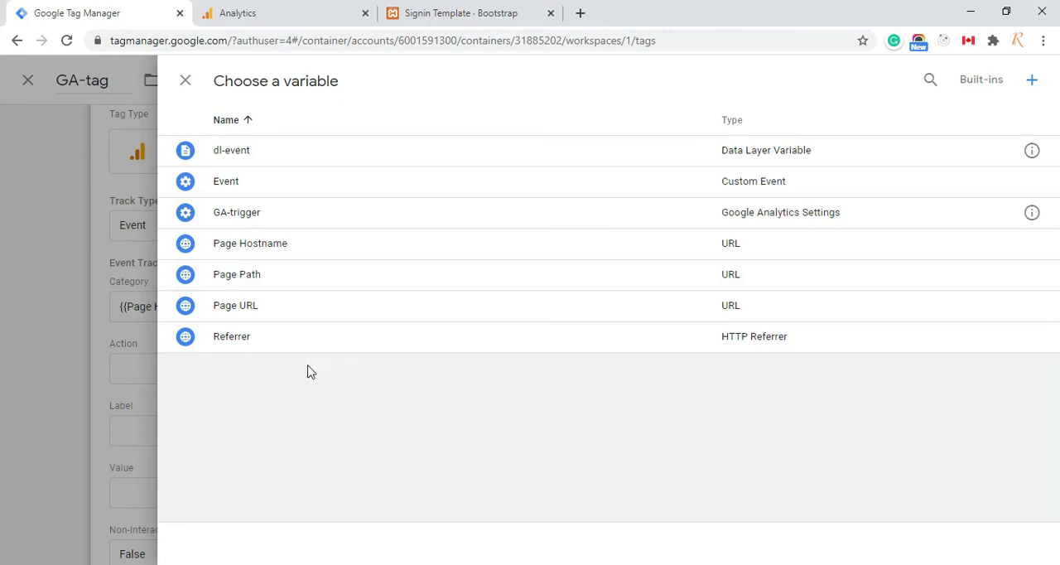
{"action": "left_click", "coordinate": [246, 162]}
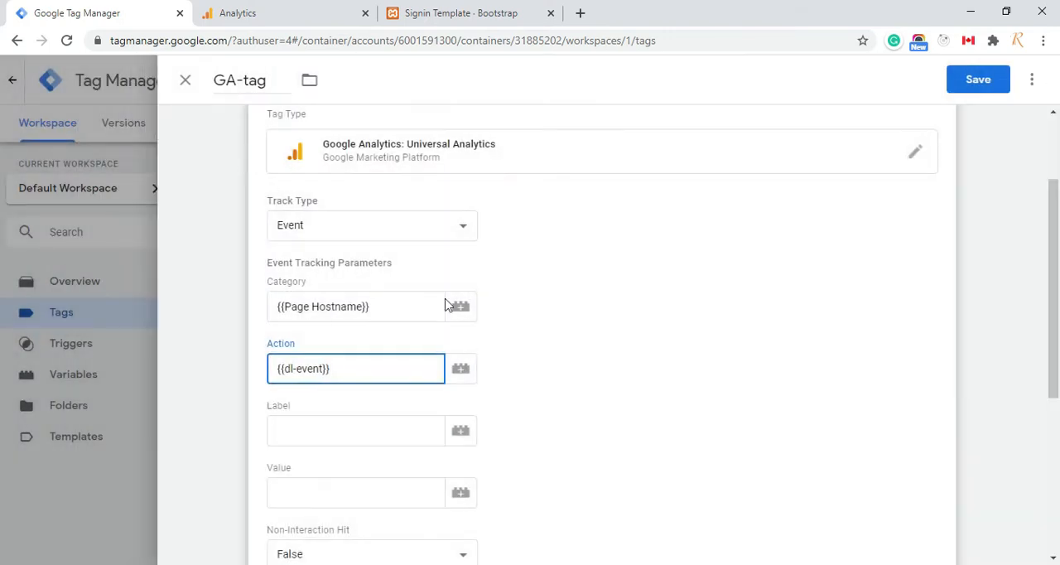
Add signin-page-loaded as a firing trigger of GA-tag alongside win-load and save the tag
{"action": "scroll", "coordinate": [551, 404], "scroll_direction": "down", "scroll_amount": 4}
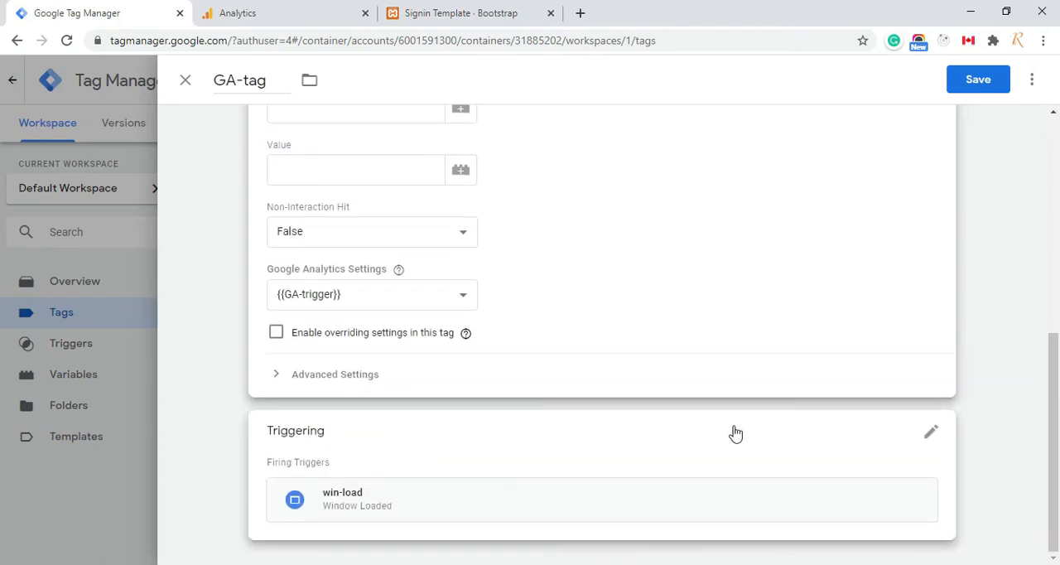
{"action": "left_click", "coordinate": [932, 437]}
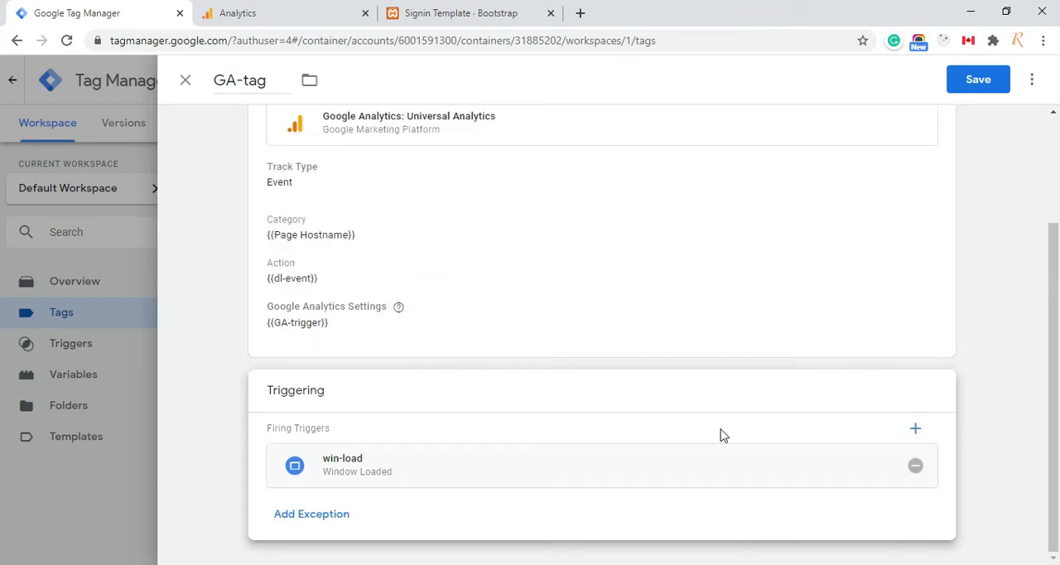
{"action": "left_click", "coordinate": [916, 432]}
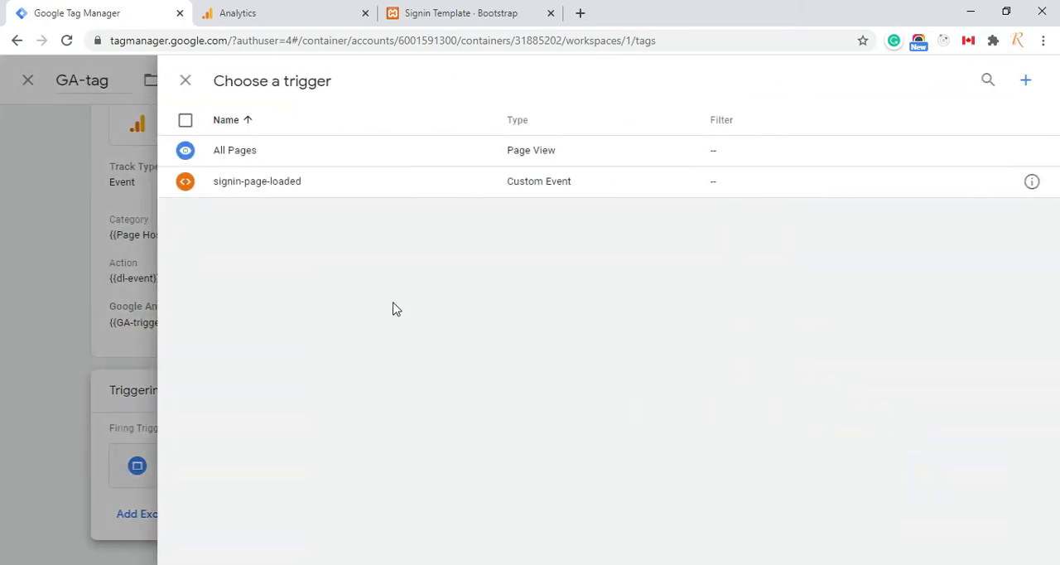
{"action": "left_click", "coordinate": [280, 190]}
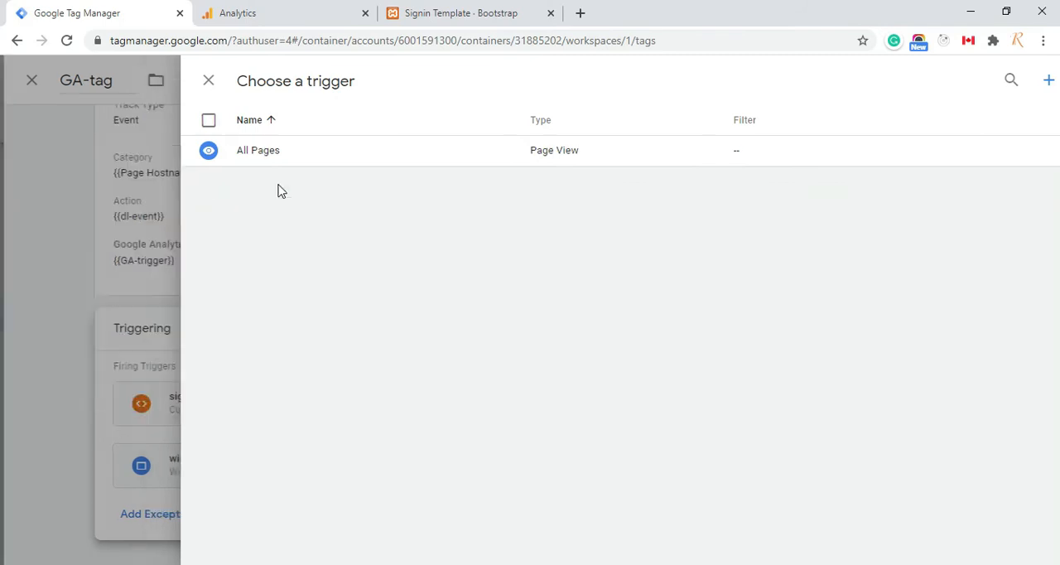
{"action": "scroll", "coordinate": [409, 425], "scroll_direction": "up", "scroll_amount": 2}
{"action": "scroll", "coordinate": [410, 425], "scroll_direction": "up", "scroll_amount": 1}
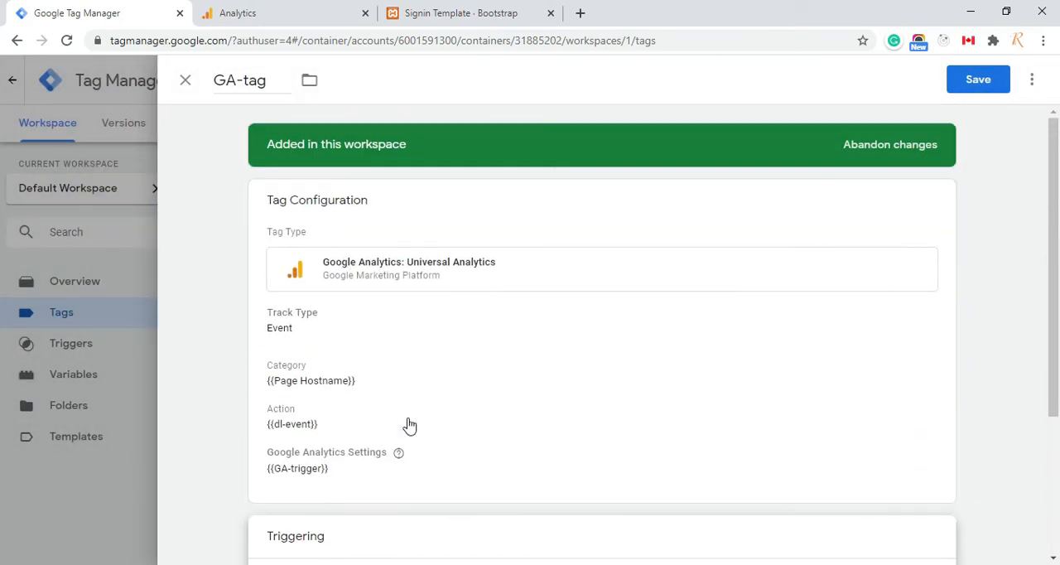
{"action": "left_click", "coordinate": [987, 87]}
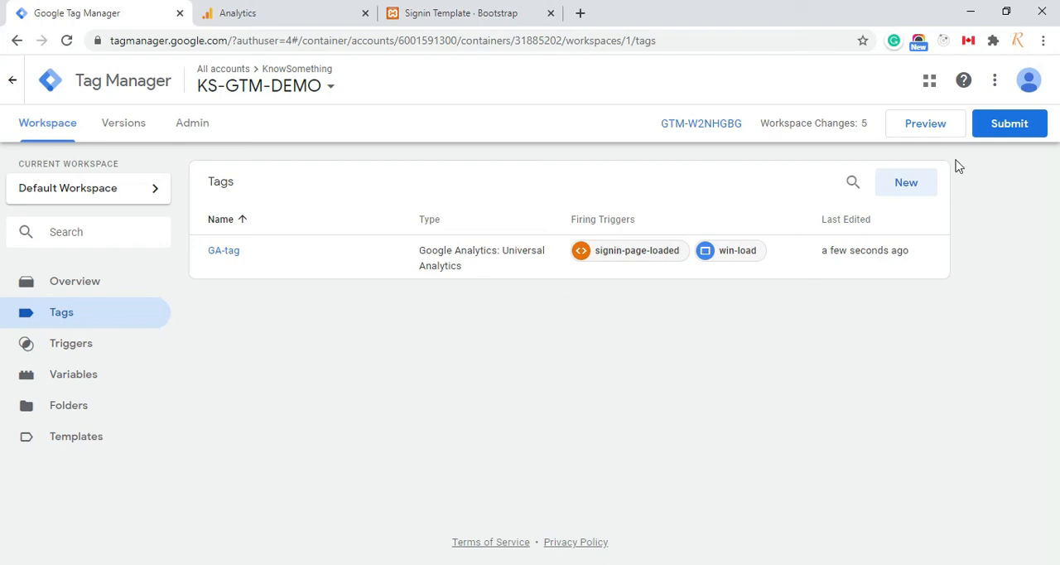
Start preview mode for the Default Workspace and reload the localhost sign-in page
{"action": "left_click", "coordinate": [926, 124]}
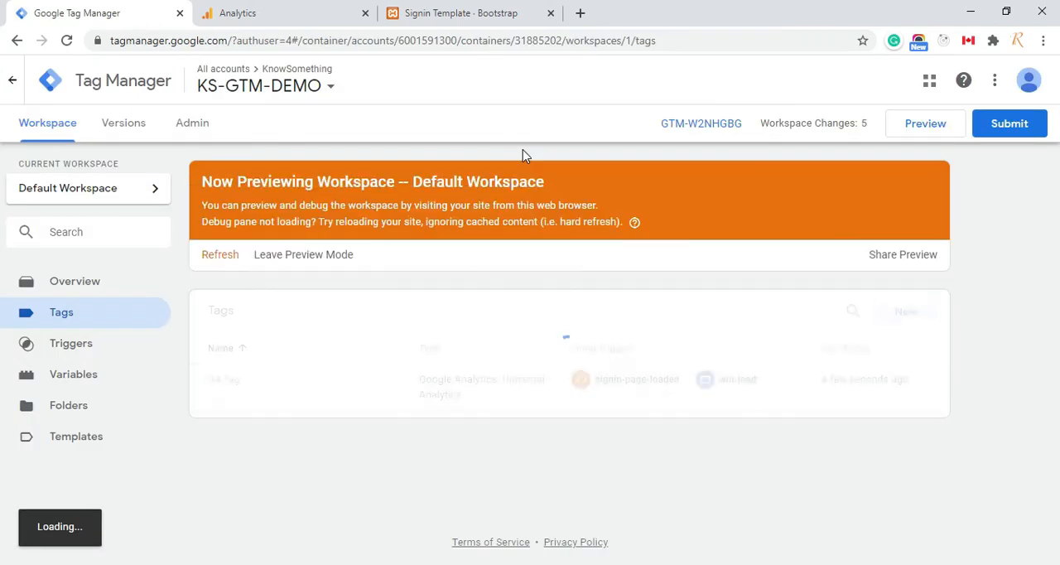
{"action": "left_click", "coordinate": [455, 13]}
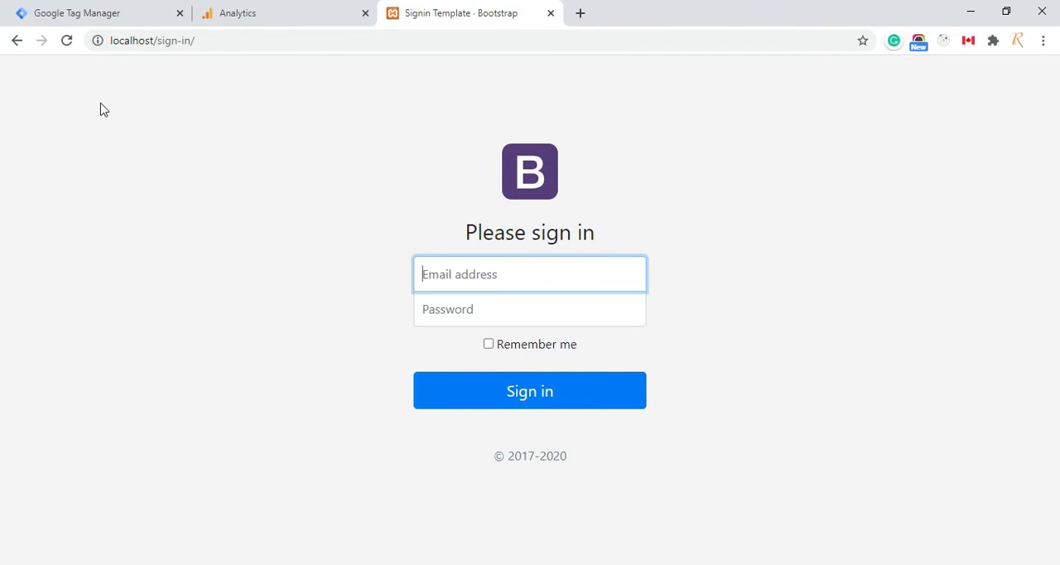
{"action": "left_click", "coordinate": [66, 40]}
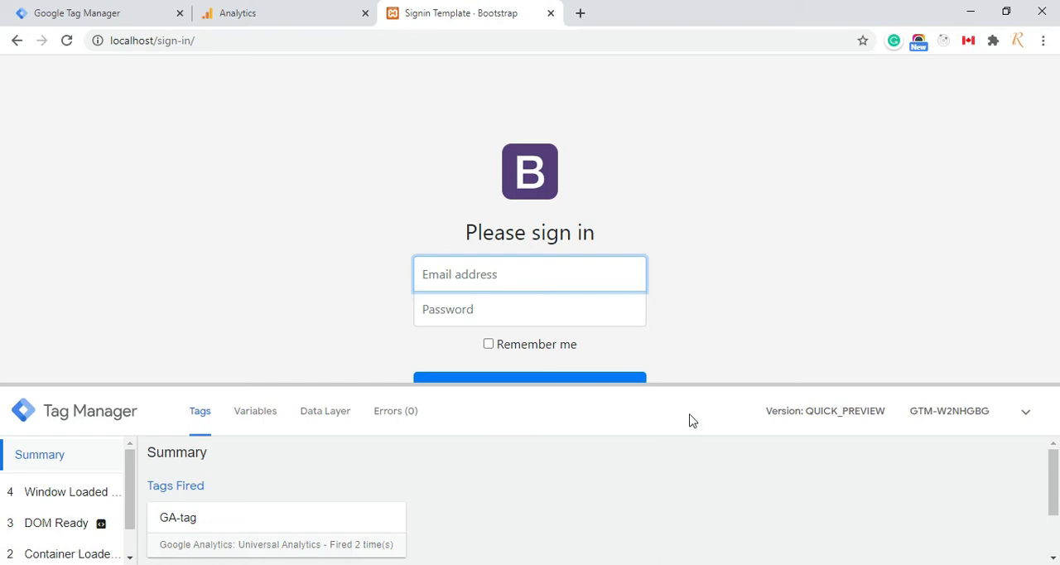
Switch to Google Analytics and check the event categories and actions in the Realtime Events report
{"action": "left_click", "coordinate": [267, 13]}
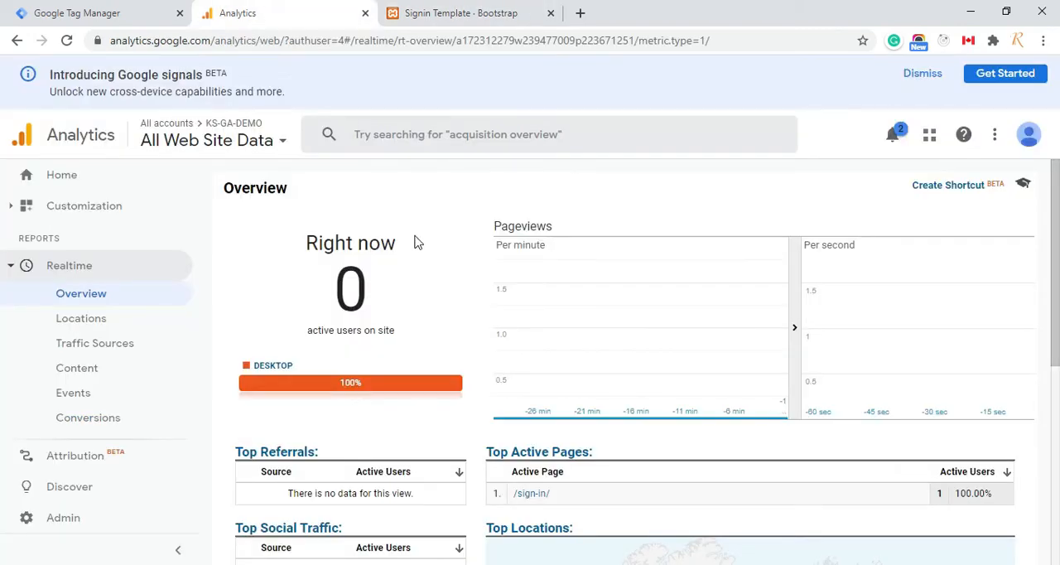
{"action": "left_click", "coordinate": [80, 401]}
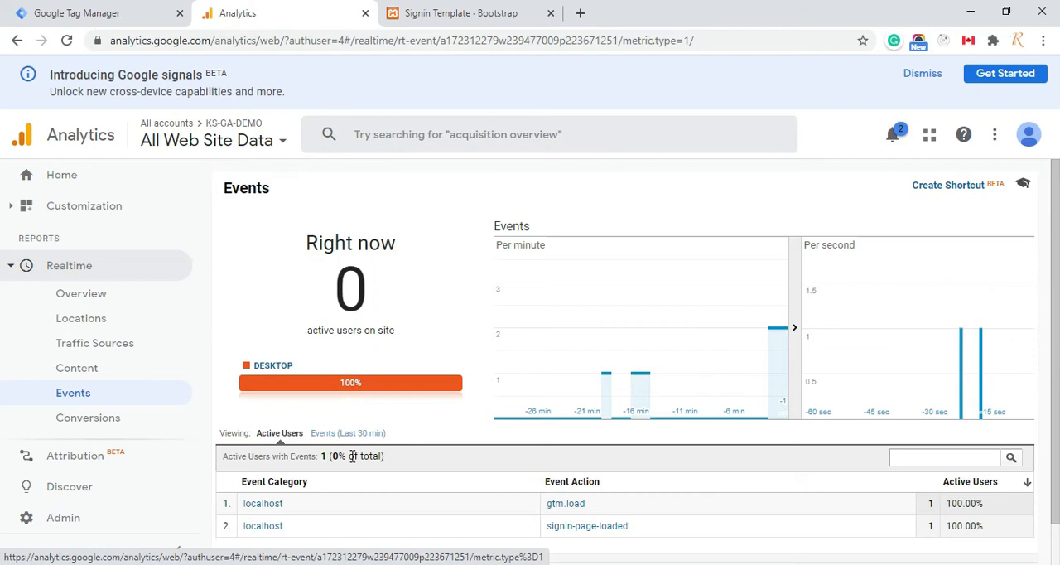
{"action": "scroll", "coordinate": [393, 482], "scroll_direction": "down", "scroll_amount": 1}
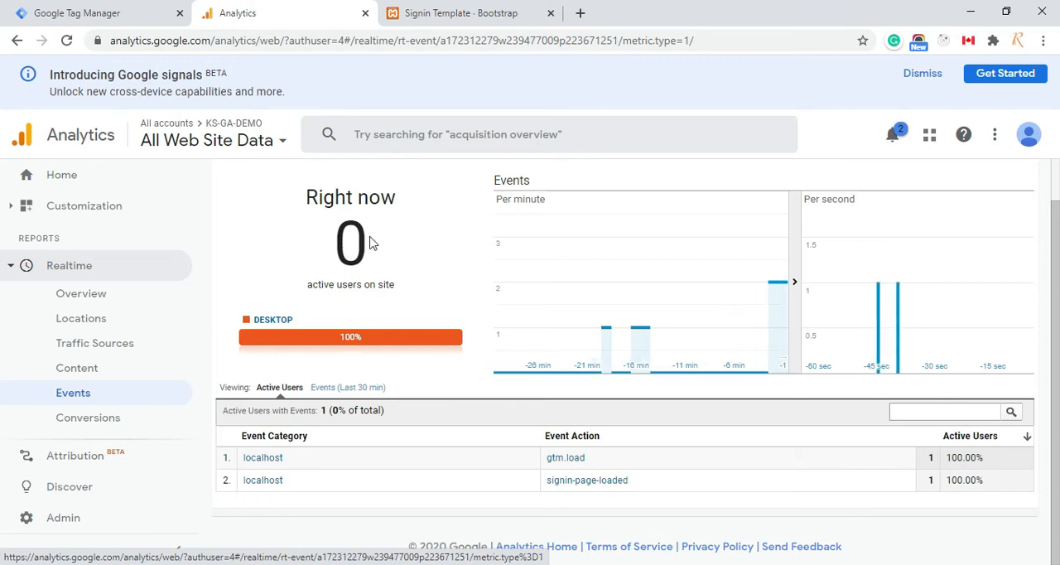
Return to the sign-in page's Tag Manager debug pane and examine GA-tag's properties and firing triggers for the signin-page-loaded event
{"action": "left_click", "coordinate": [485, 14]}
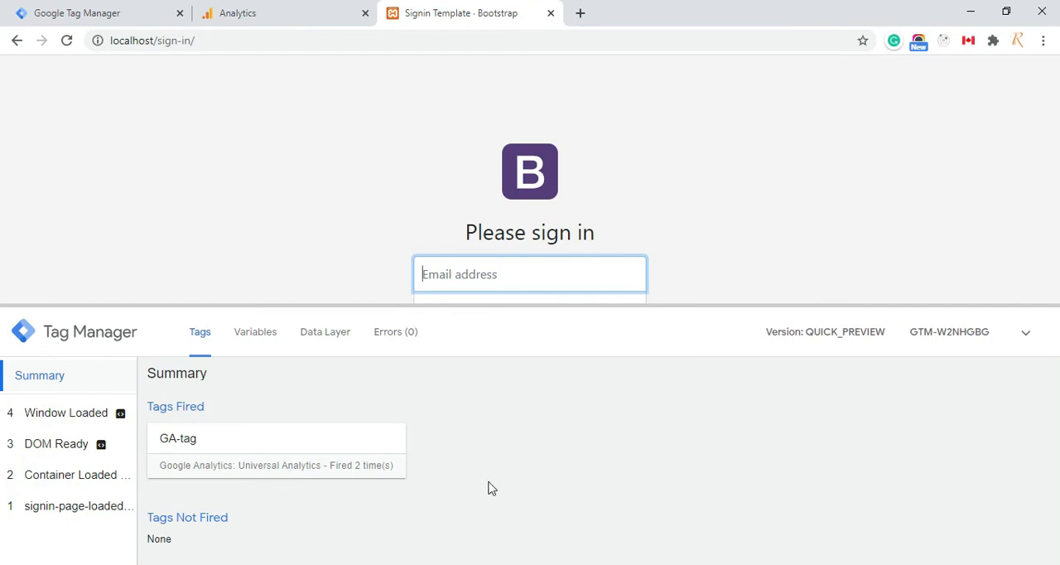
{"action": "left_click", "coordinate": [50, 511]}
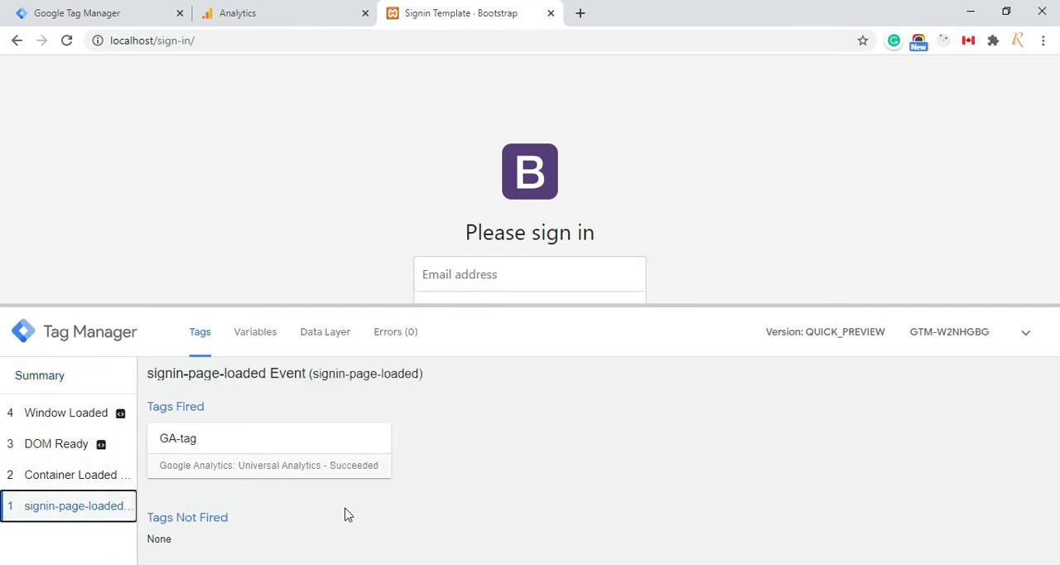
{"action": "left_click", "coordinate": [187, 444]}
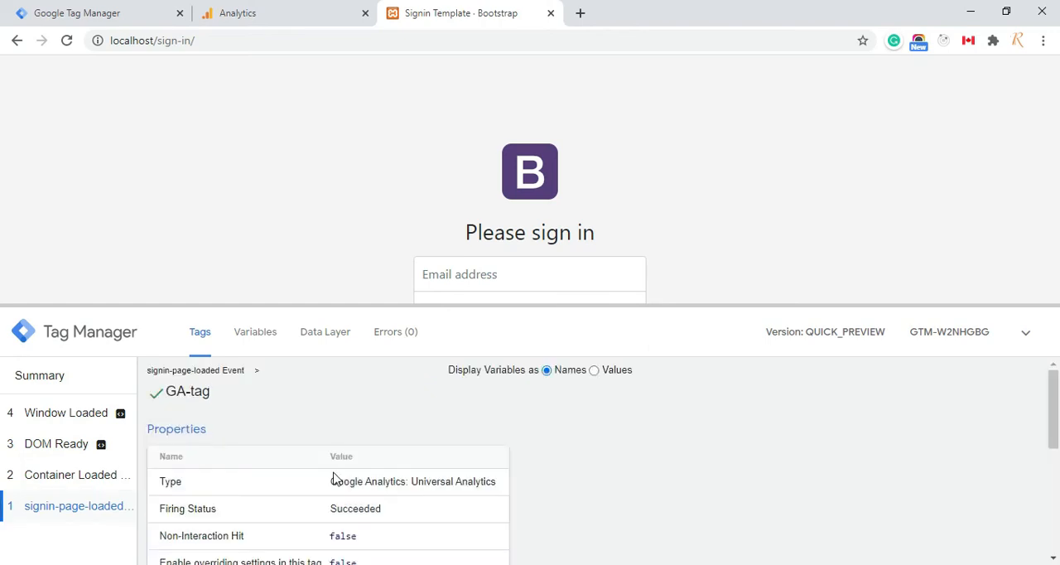
{"action": "scroll", "coordinate": [335, 479], "scroll_direction": "down", "scroll_amount": 5}
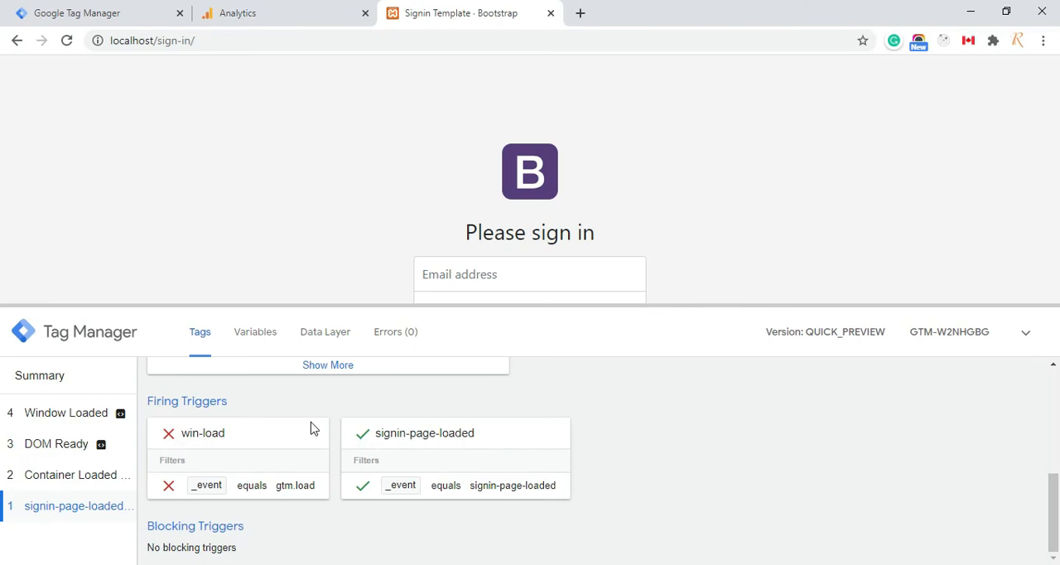
{"action": "scroll", "coordinate": [312, 427], "scroll_direction": "up", "scroll_amount": 5}
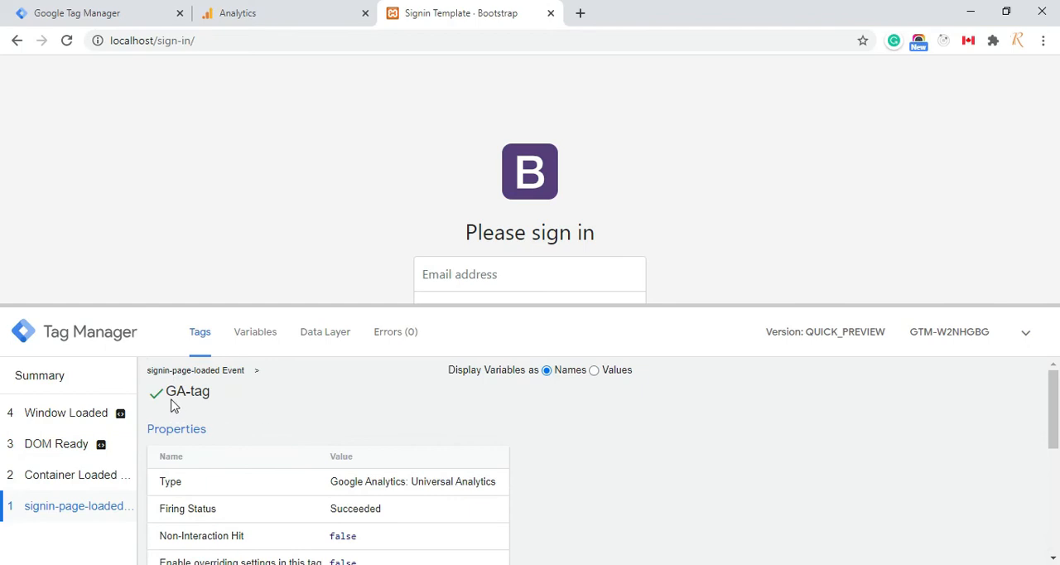
Check which tags fired on the Container Loaded, DOM Ready and Window Loaded events
{"action": "left_click", "coordinate": [68, 484]}
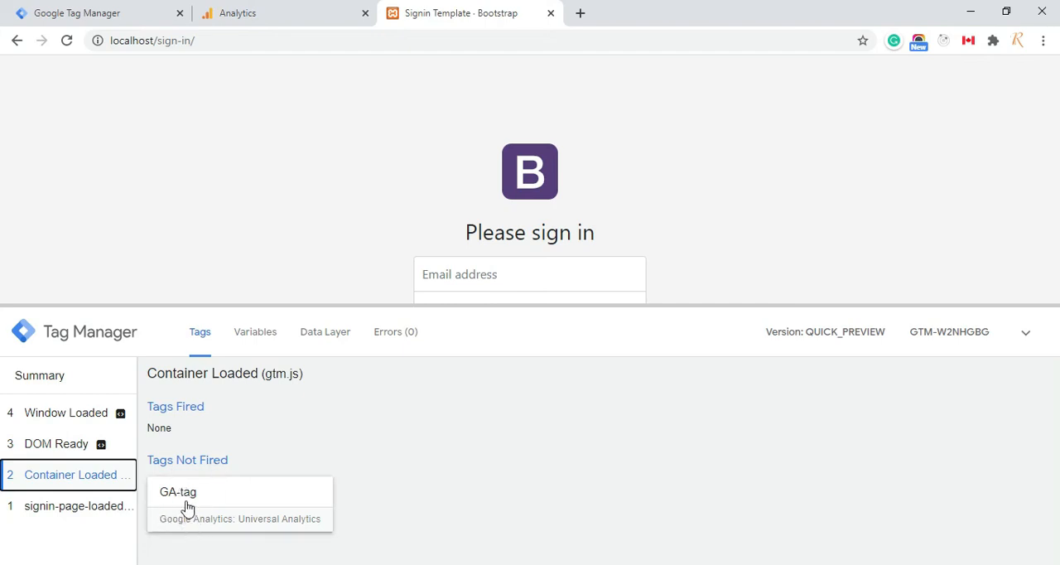
{"action": "left_click", "coordinate": [63, 447]}
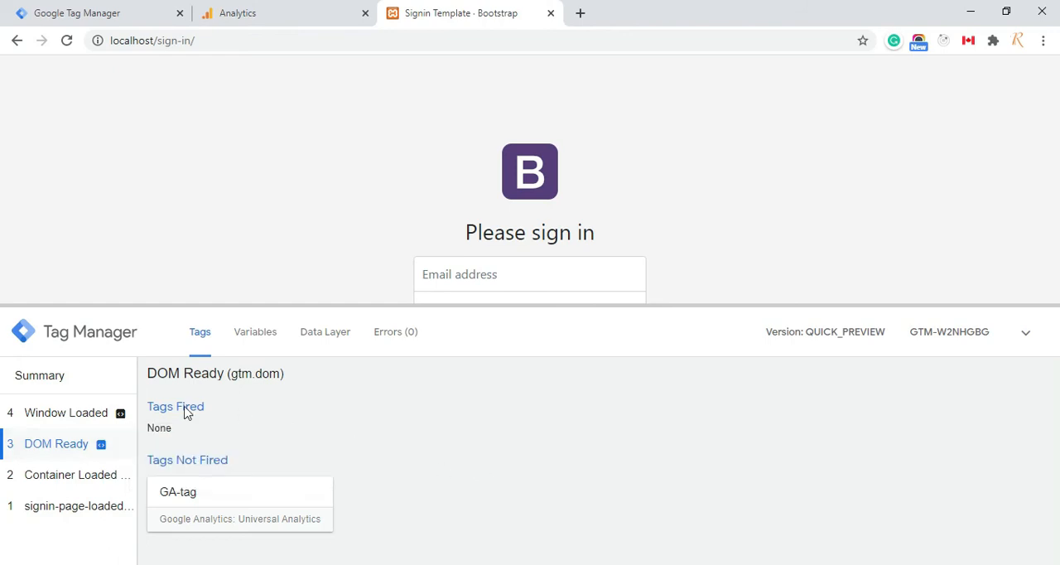
{"action": "left_click", "coordinate": [68, 419]}
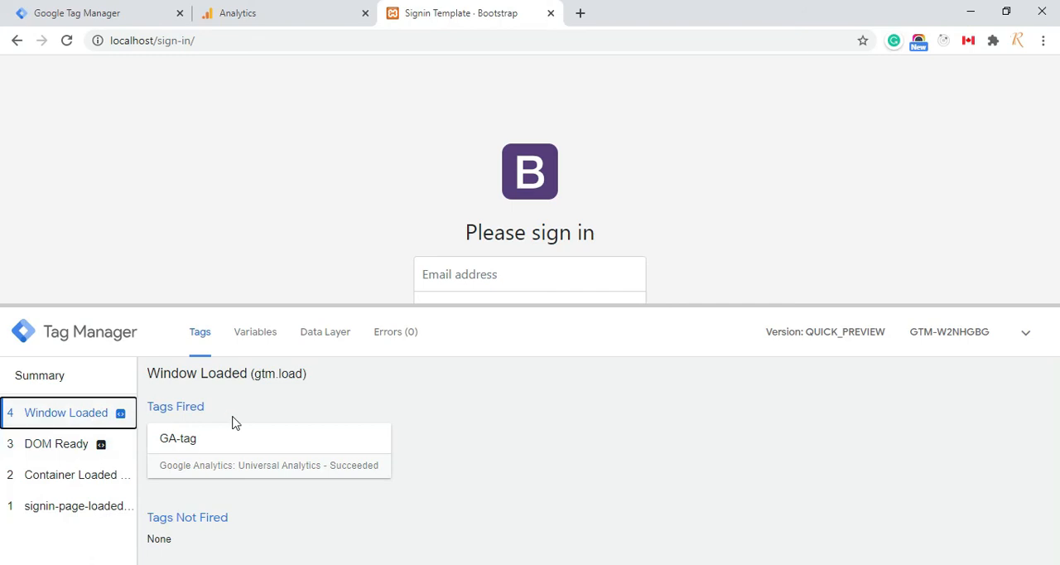
Examine GA-tag's properties and firing triggers for the Window Loaded event in the debug pane
{"action": "left_click", "coordinate": [219, 476]}
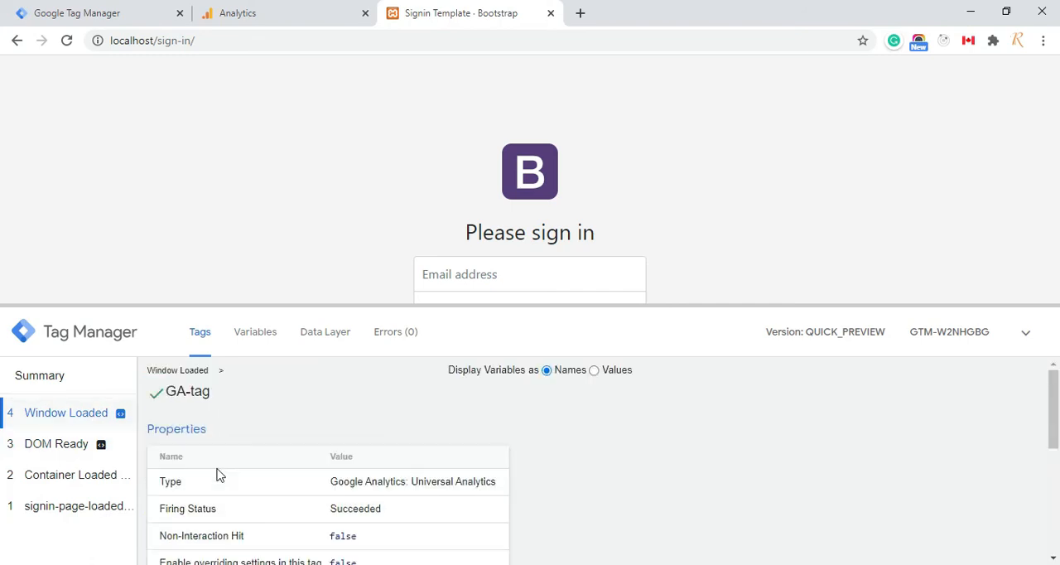
{"action": "scroll", "coordinate": [218, 476], "scroll_direction": "down", "scroll_amount": 5}
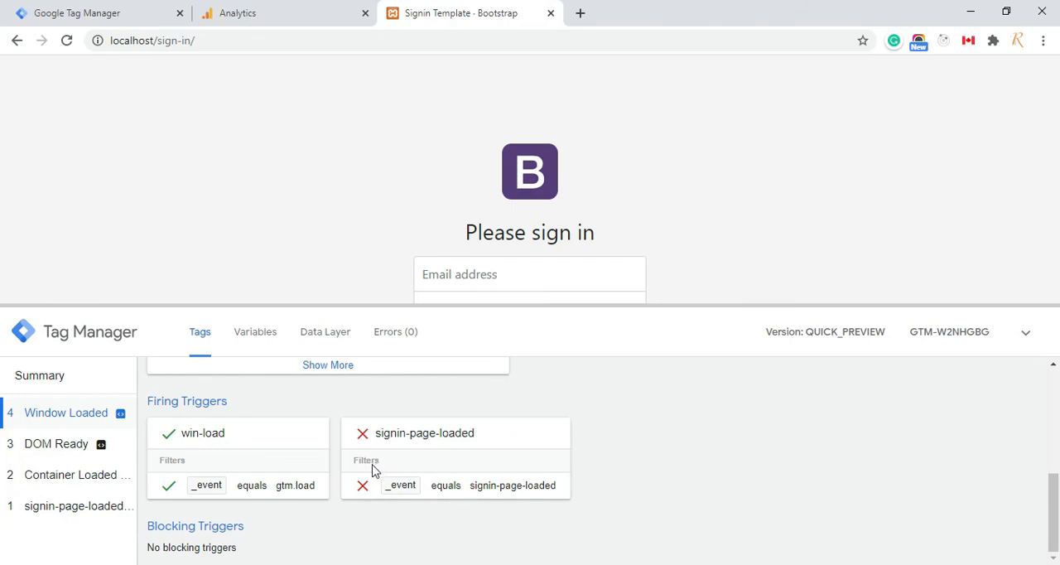
View the last 30 minutes of events in Google Analytics and compare them with GA-tag's category and action settings in Tag Manager
{"action": "left_click", "coordinate": [261, 11]}
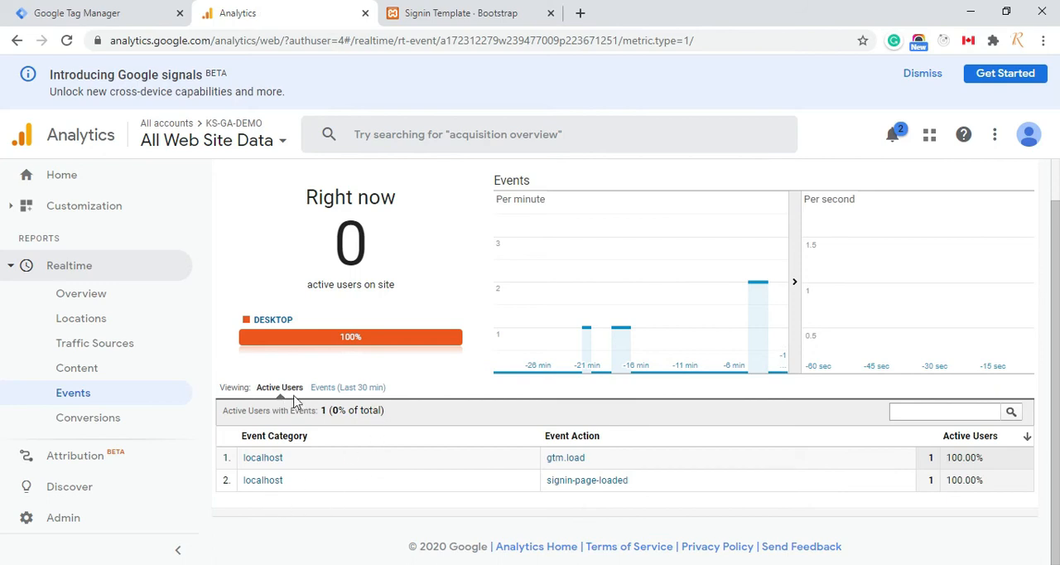
{"action": "left_click", "coordinate": [324, 389]}
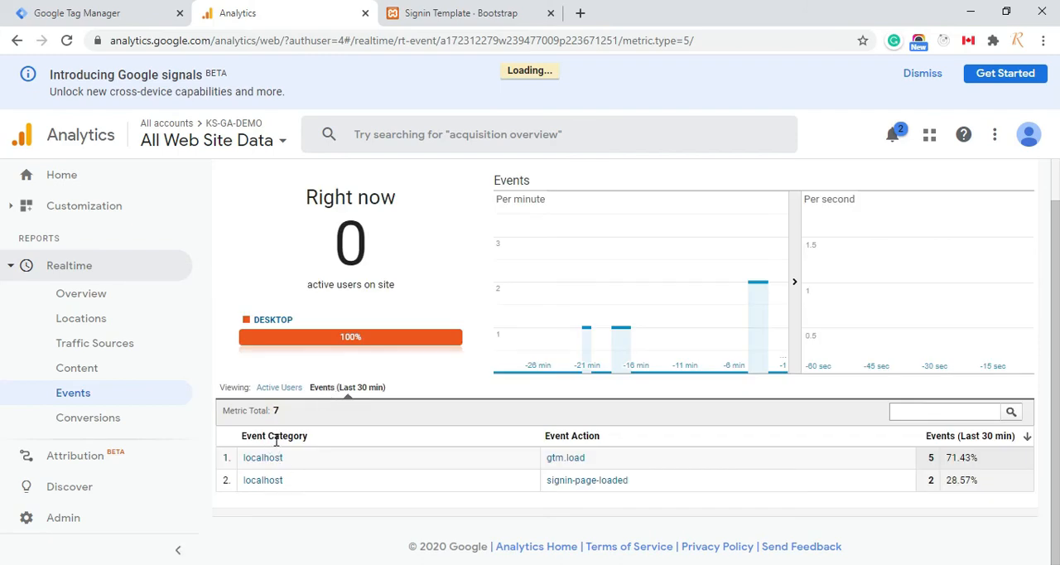
{"action": "left_click", "coordinate": [115, 7]}
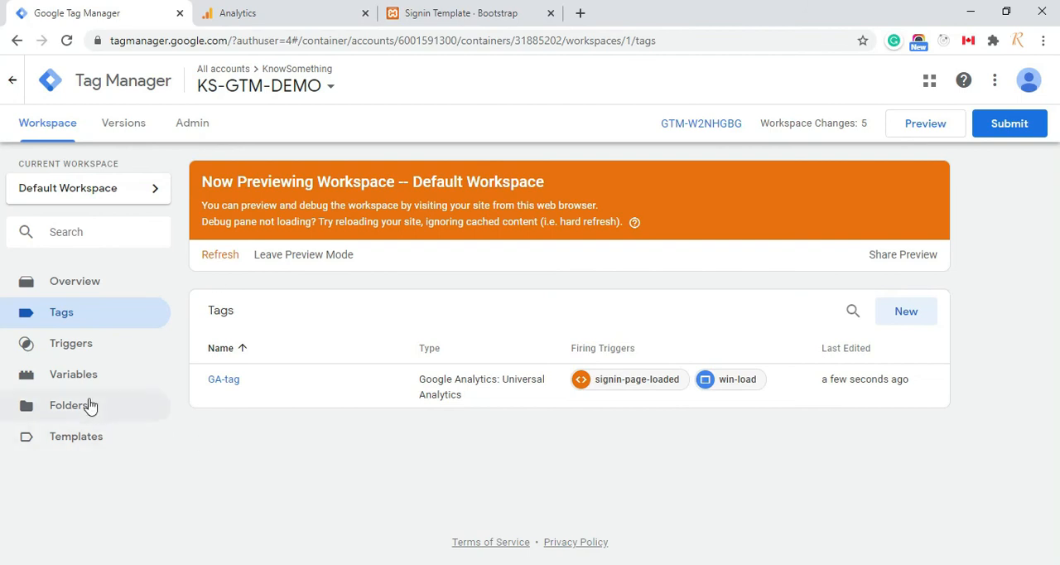
{"action": "left_click", "coordinate": [227, 386]}
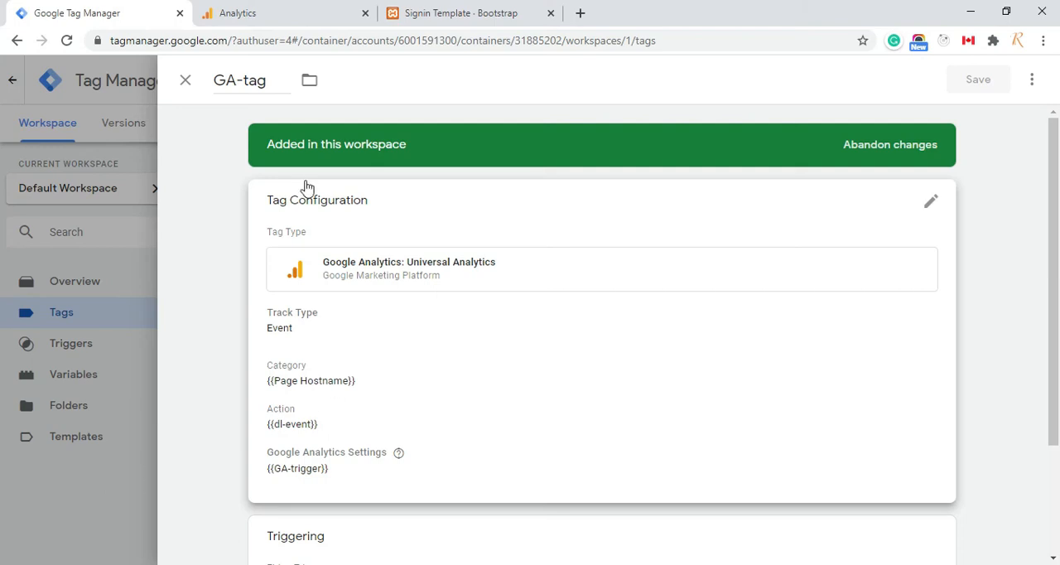
{"action": "left_click", "coordinate": [289, 7]}
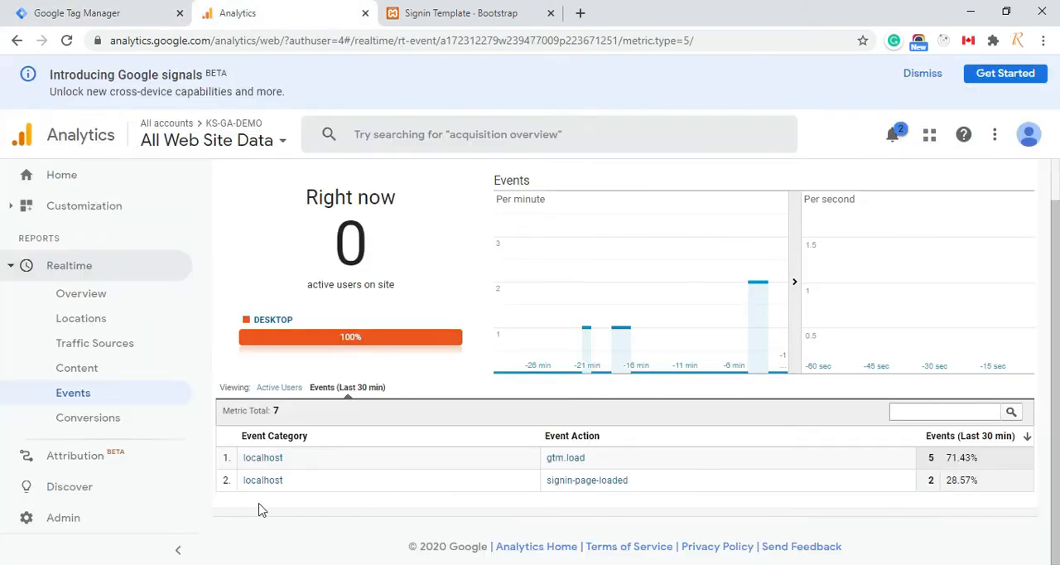
{"action": "left_click", "coordinate": [142, 8]}
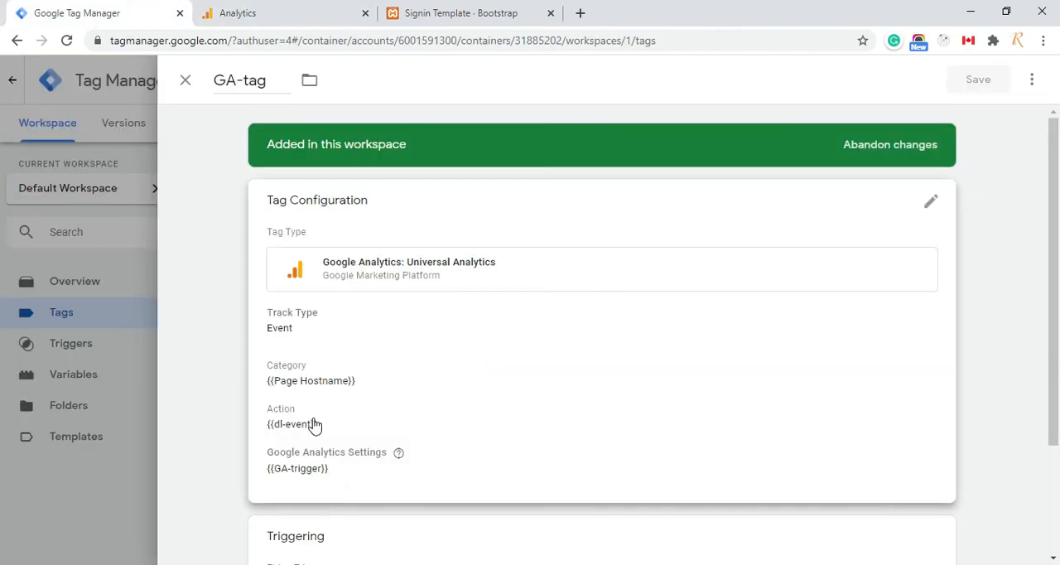
{"action": "left_click", "coordinate": [352, 13]}
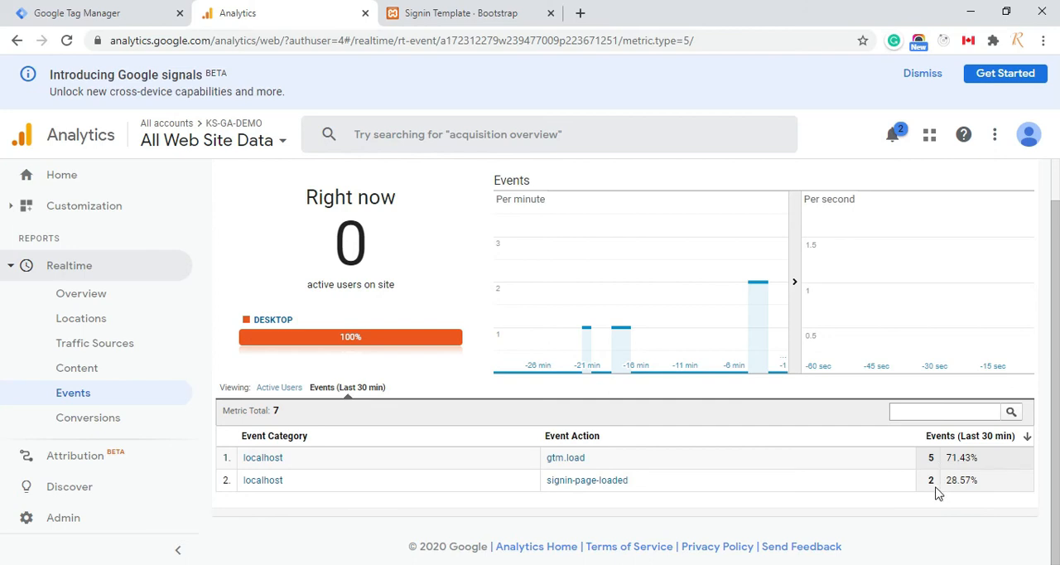
Reload the localhost sign-in page and check the updated event counts in the Google Analytics Realtime report
{"action": "left_click", "coordinate": [460, 13]}
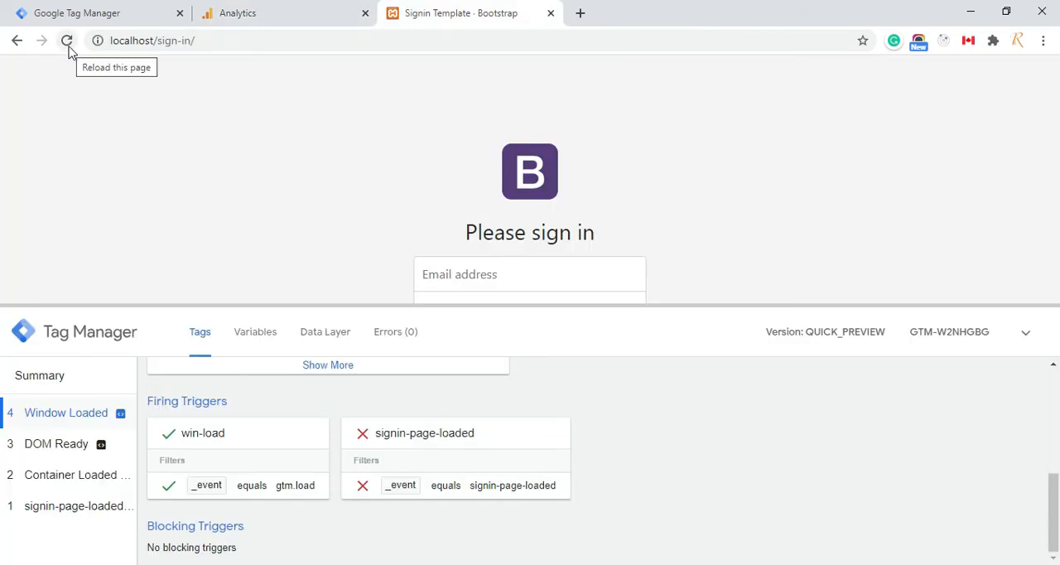
{"action": "left_click", "coordinate": [67, 41]}
{"action": "left_click", "coordinate": [277, 15]}
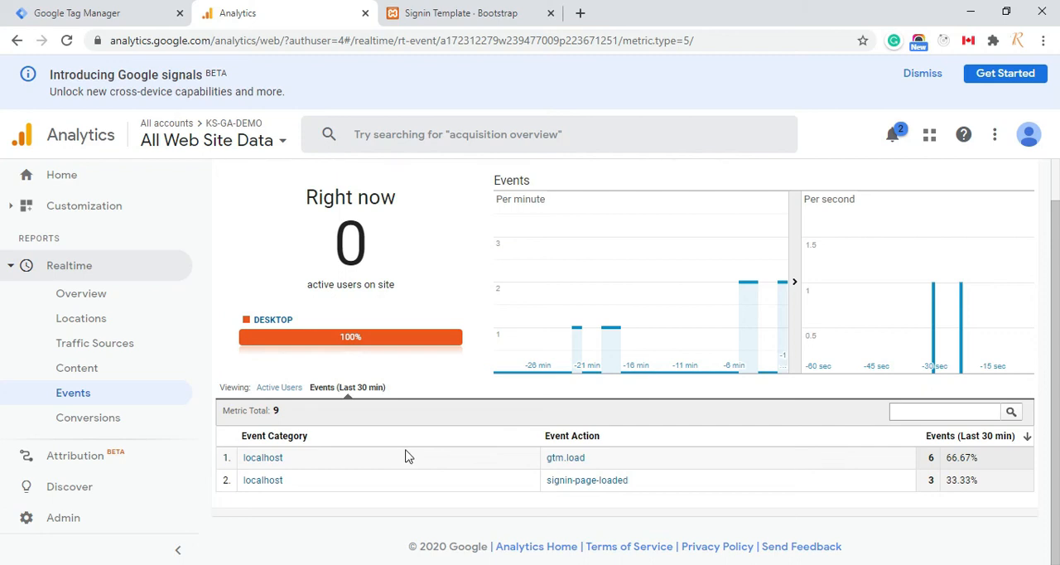
Enlarge the sign-in page's debug pane and examine GA-tag's firing events and triggers from the Summary
{"action": "left_click", "coordinate": [462, 12]}
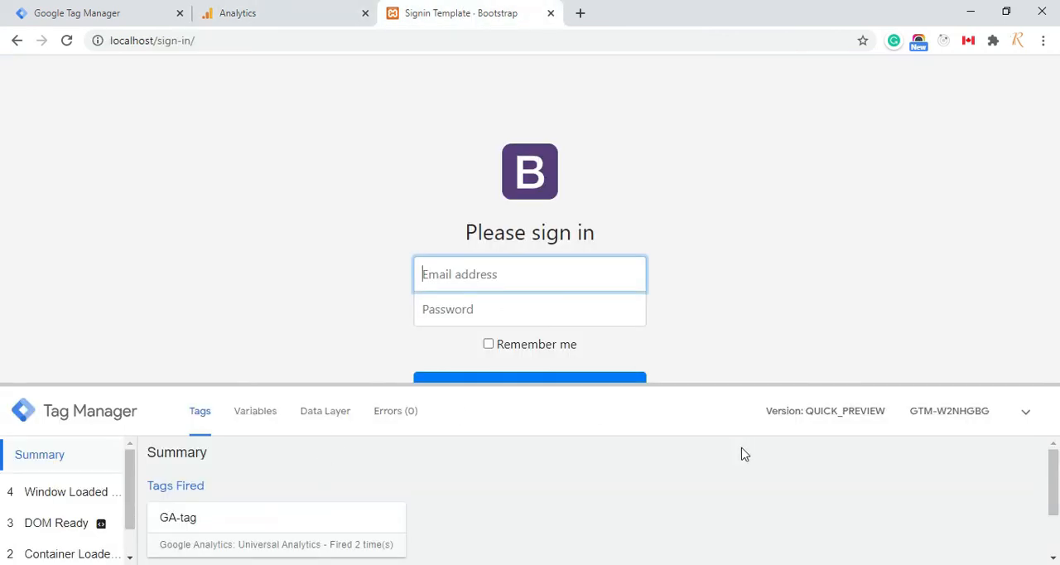
{"action": "left_click_drag", "start_coordinate": [770, 383], "coordinate": [799, 280]}
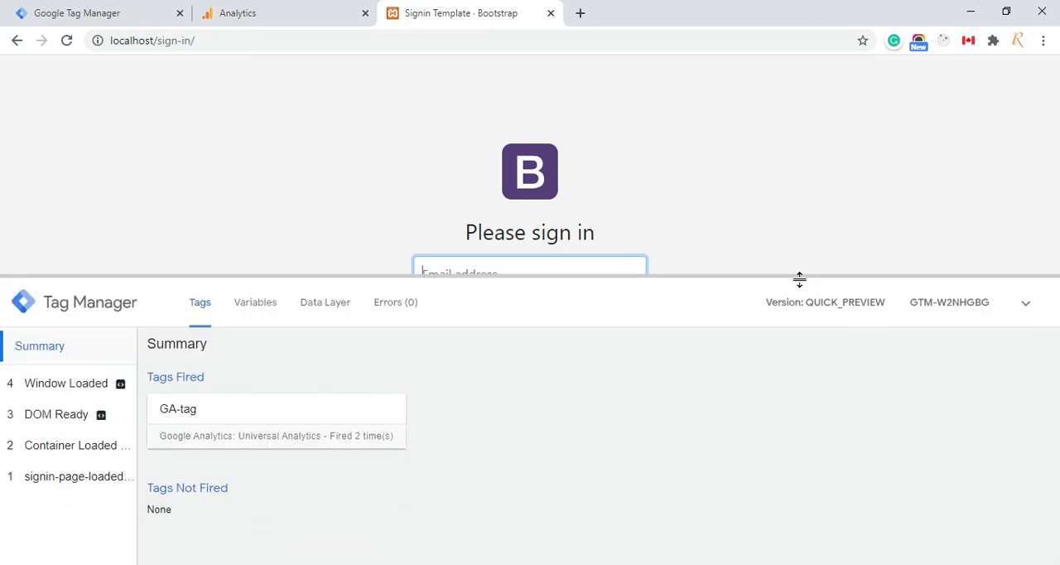
{"action": "left_click", "coordinate": [182, 415]}
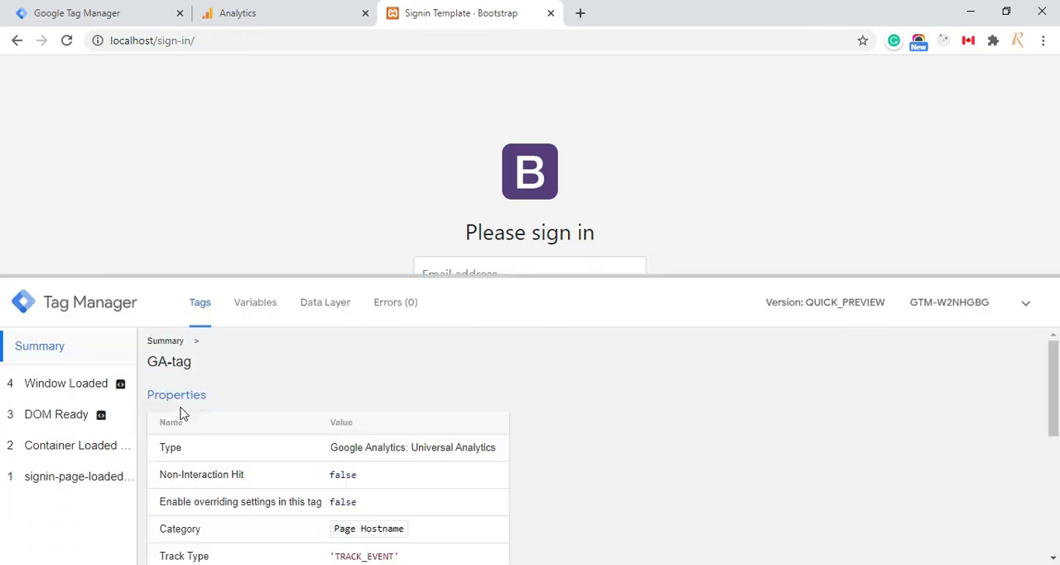
{"action": "scroll", "coordinate": [313, 481], "scroll_direction": "down", "scroll_amount": 8}
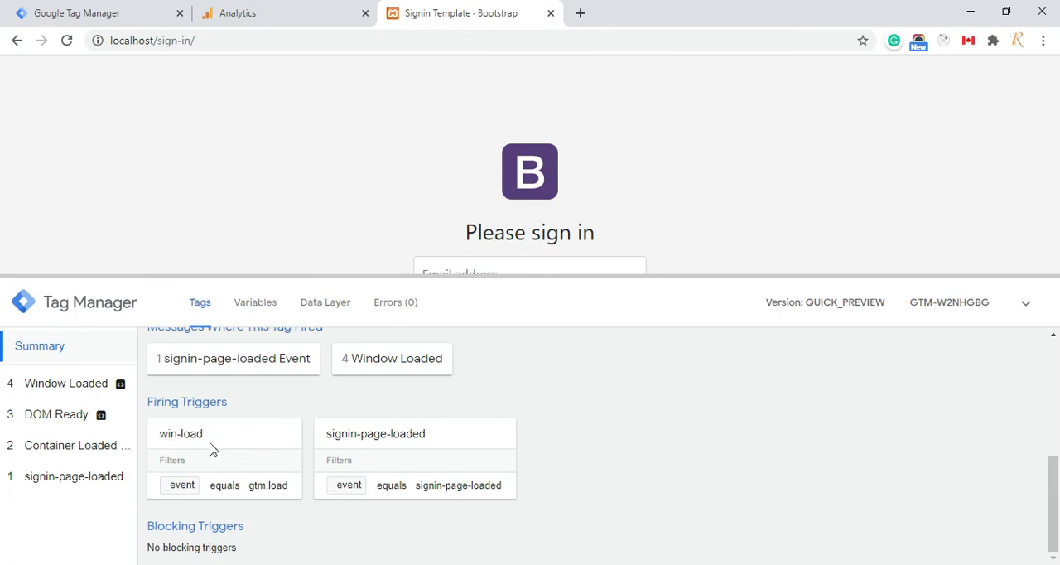
Recheck the event counts in Google Analytics, and close GA-tag's configuration in Tag Manager
{"action": "left_click", "coordinate": [312, 10]}
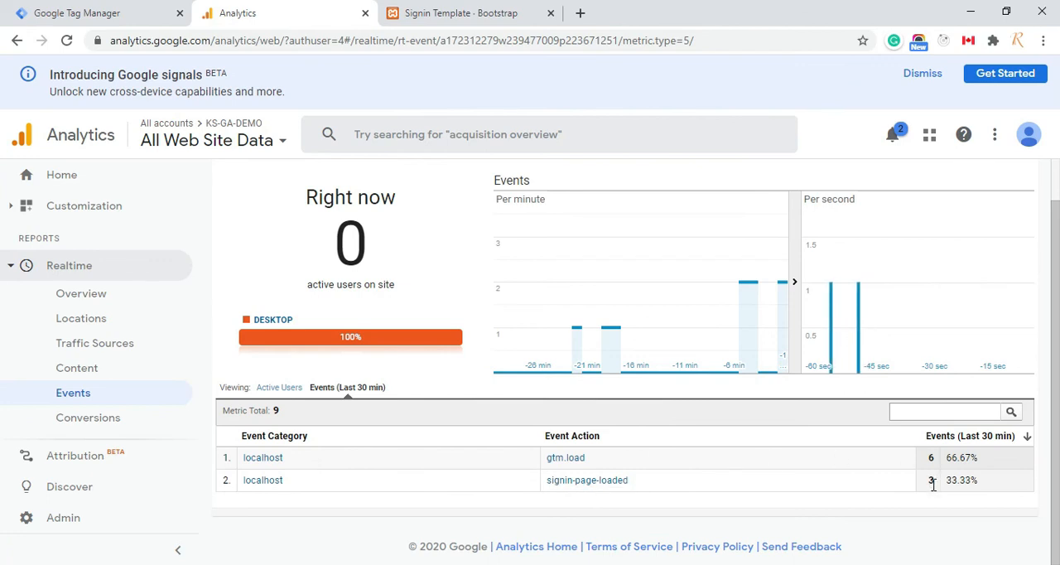
{"action": "left_click", "coordinate": [161, 10]}
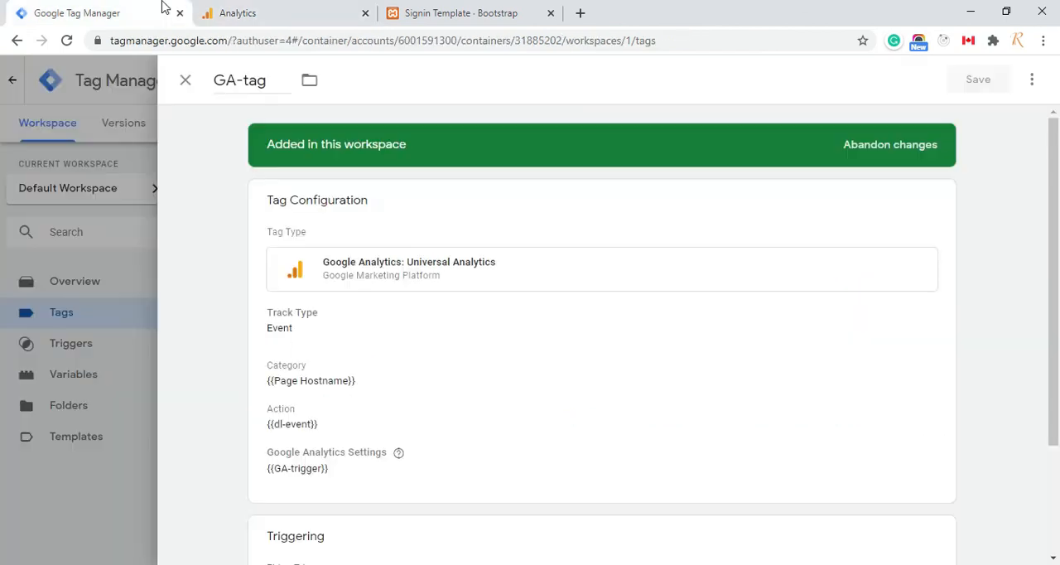
{"action": "left_click", "coordinate": [184, 82]}
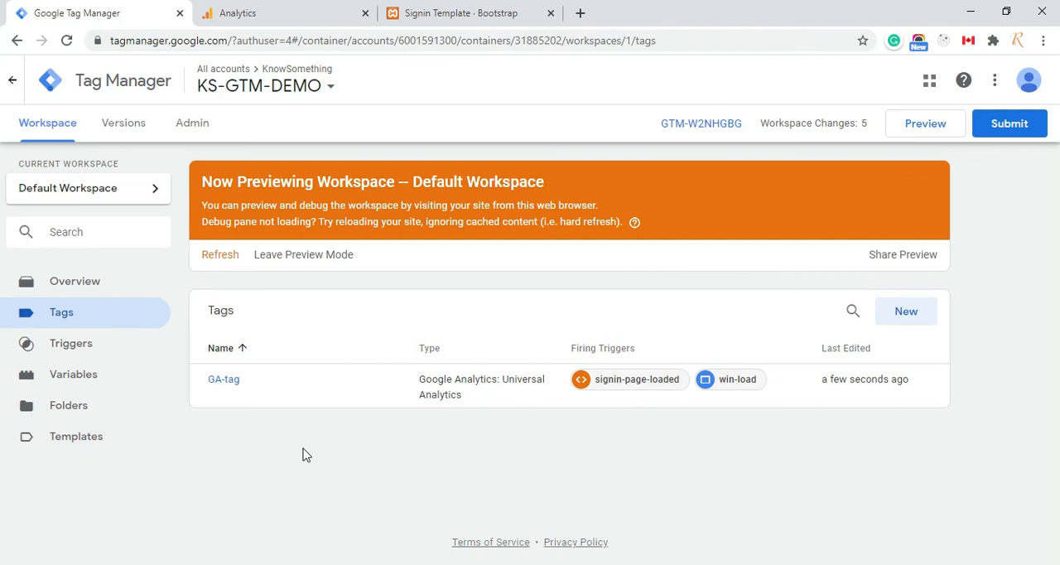
Return to the sign-in page, shrink the debug pane, and open the browser's developer console with its messages cleared
{"action": "left_click", "coordinate": [456, 13]}
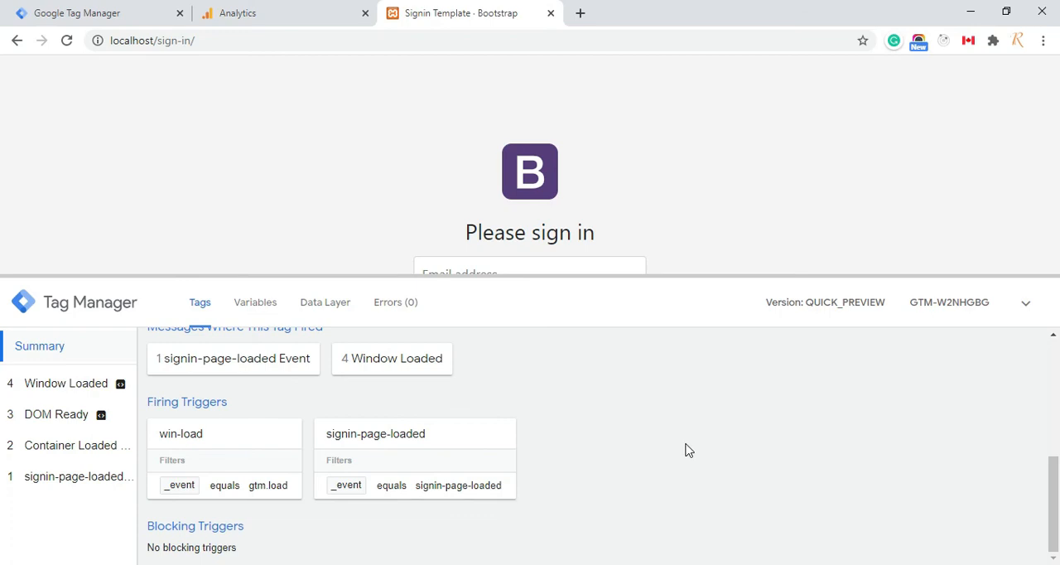
{"action": "left_click_drag", "start_coordinate": [738, 279], "coordinate": [731, 439]}
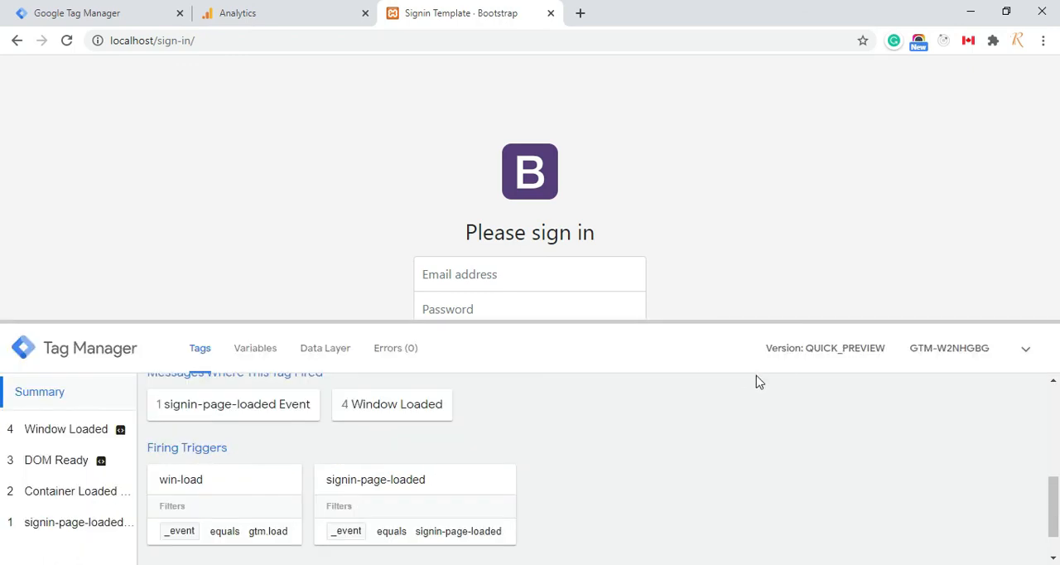
{"action": "right_click", "coordinate": [736, 141]}
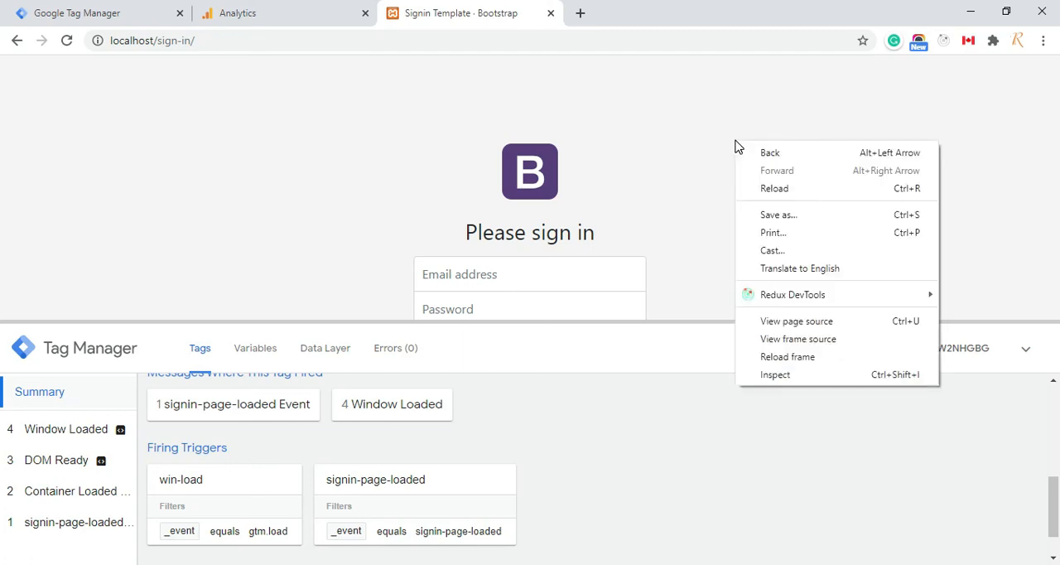
{"action": "left_click", "coordinate": [776, 375]}
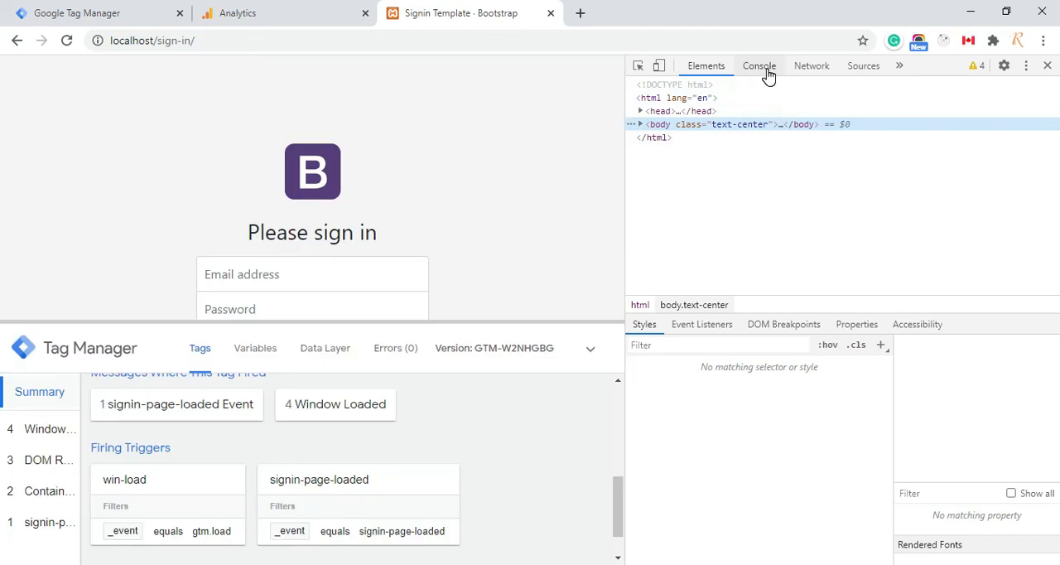
{"action": "left_click", "coordinate": [768, 73]}
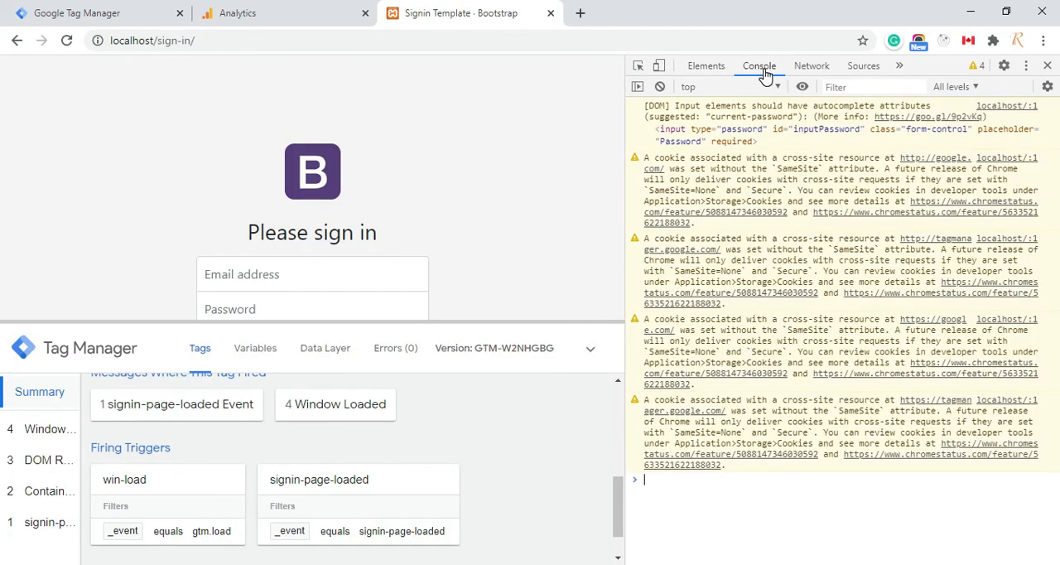
{"action": "left_click", "coordinate": [660, 88]}
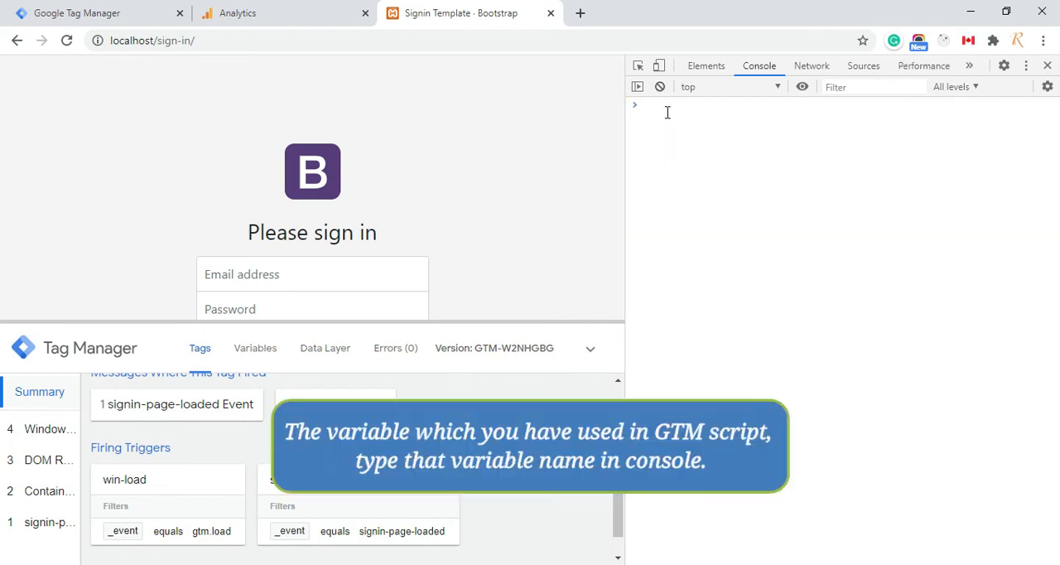
Evaluate dataLayer in the console and expand the resulting array and its first entry to inspect the pushed event
{"action": "type", "text": "dat"}
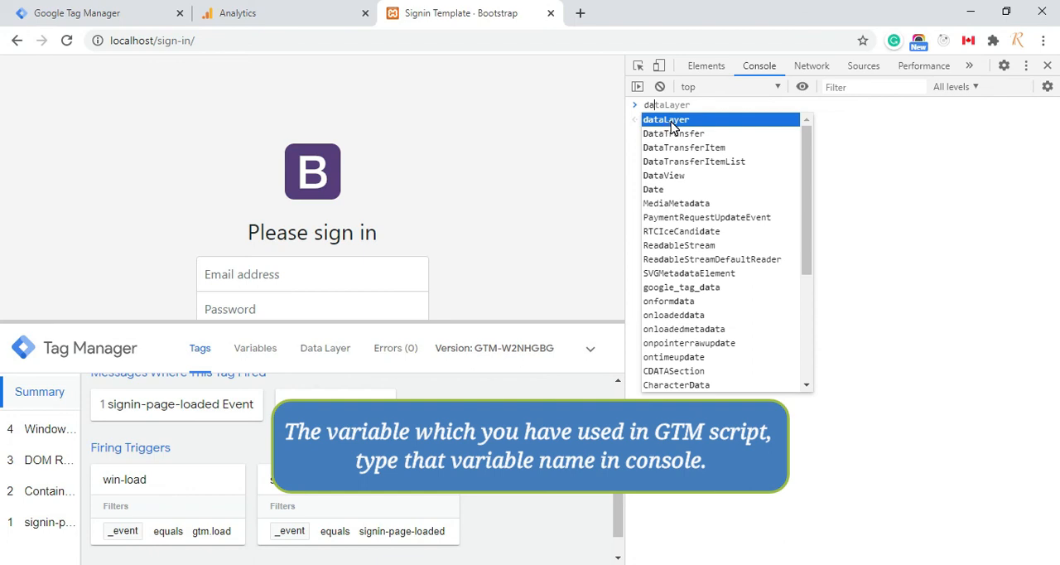
{"action": "left_click", "coordinate": [672, 122]}
{"action": "key", "text": "Return"}
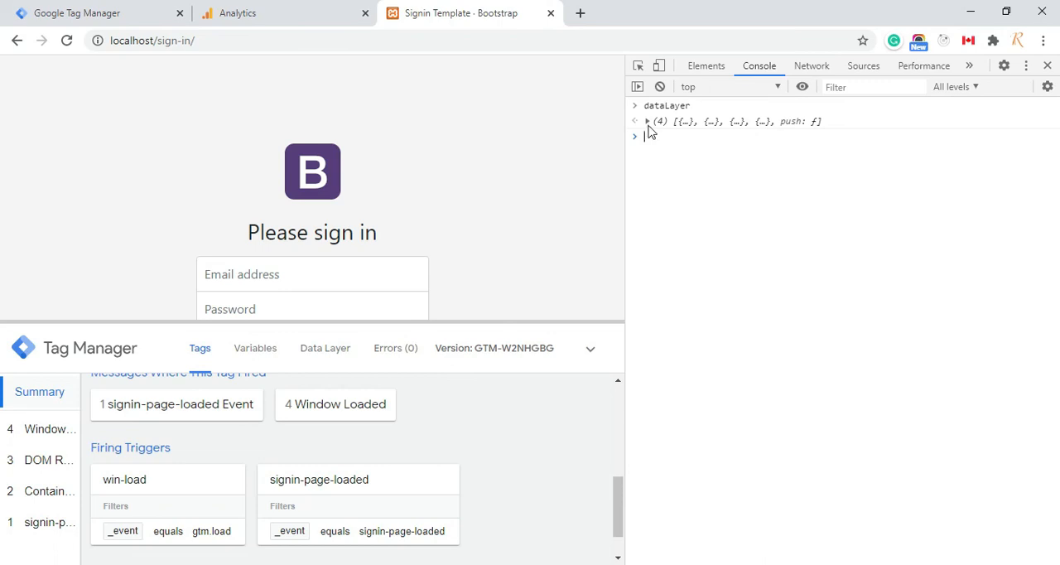
{"action": "left_click", "coordinate": [648, 122]}
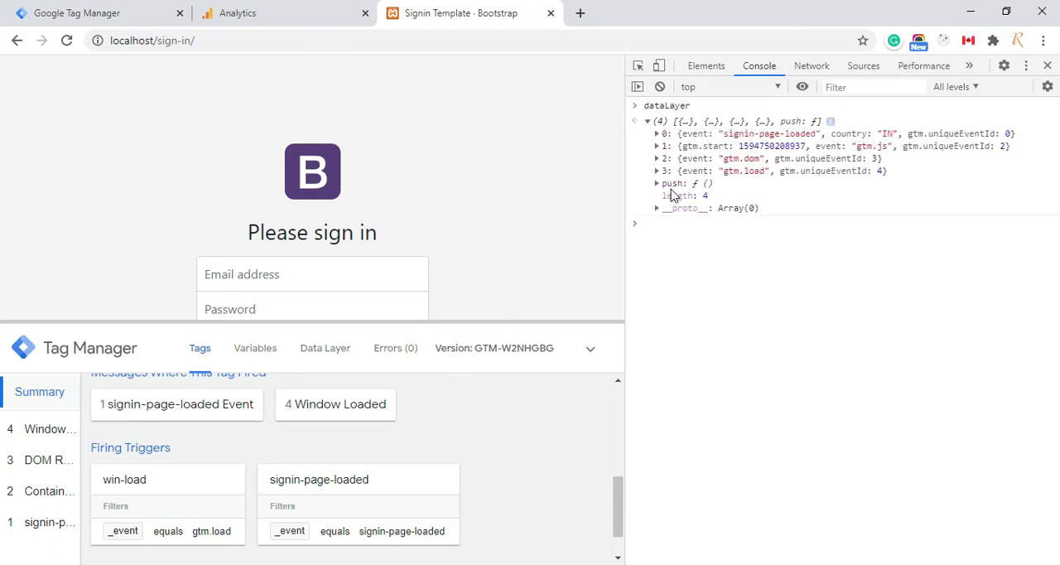
{"action": "left_click", "coordinate": [658, 136]}
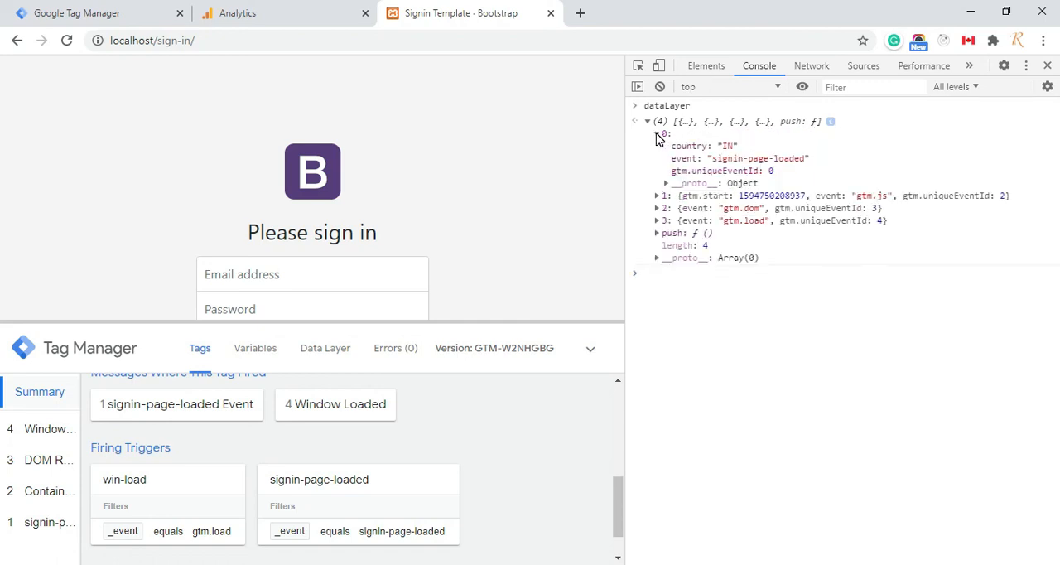